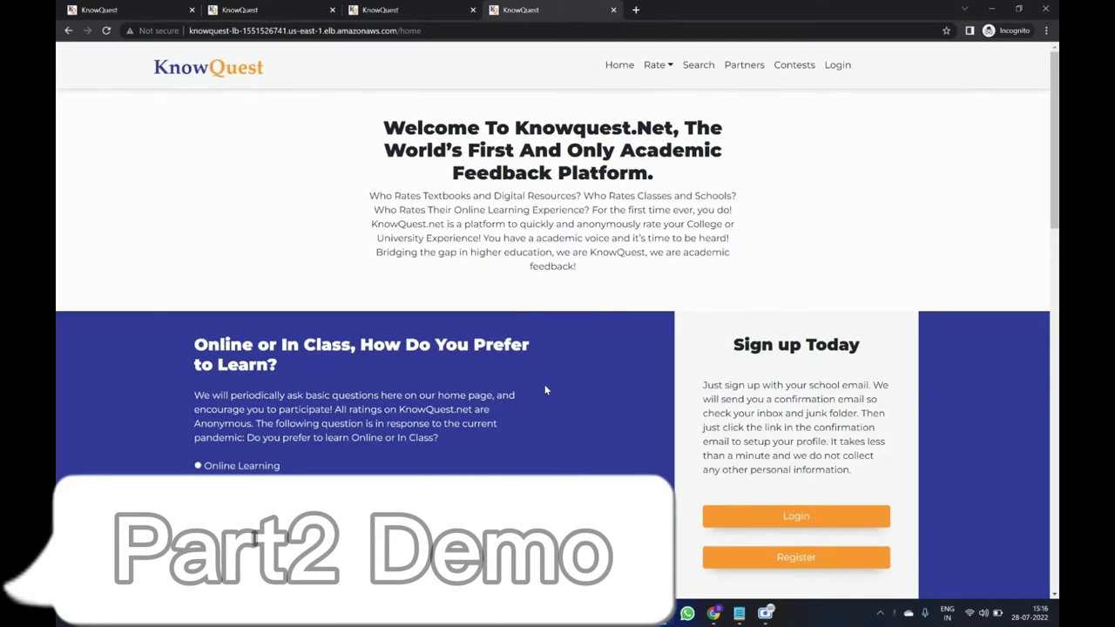
- Scroll the home page to the July 27, 2022 Demo announcement, then open the Rate menu
scroll(544, 389, down, 3)
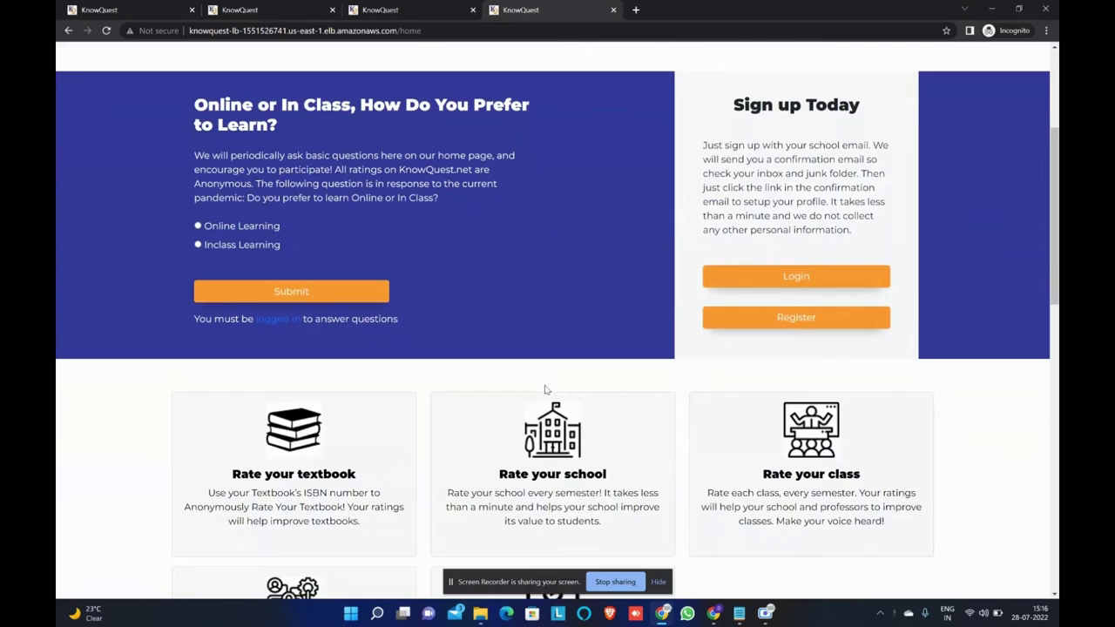
scroll(544, 389, down, 2)
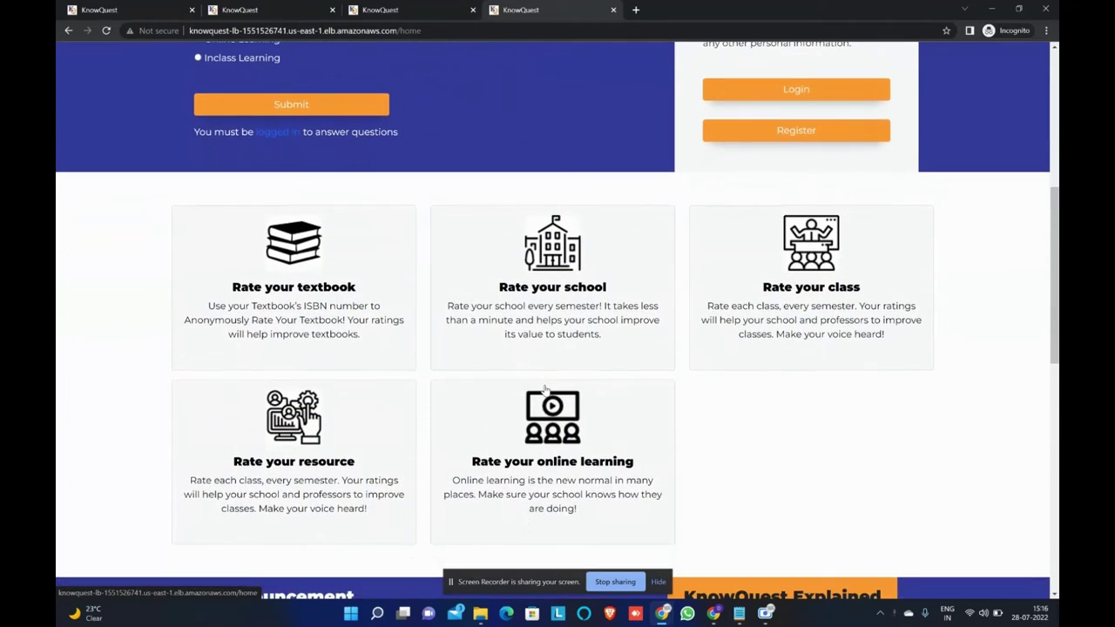
scroll(543, 388, down, 4)
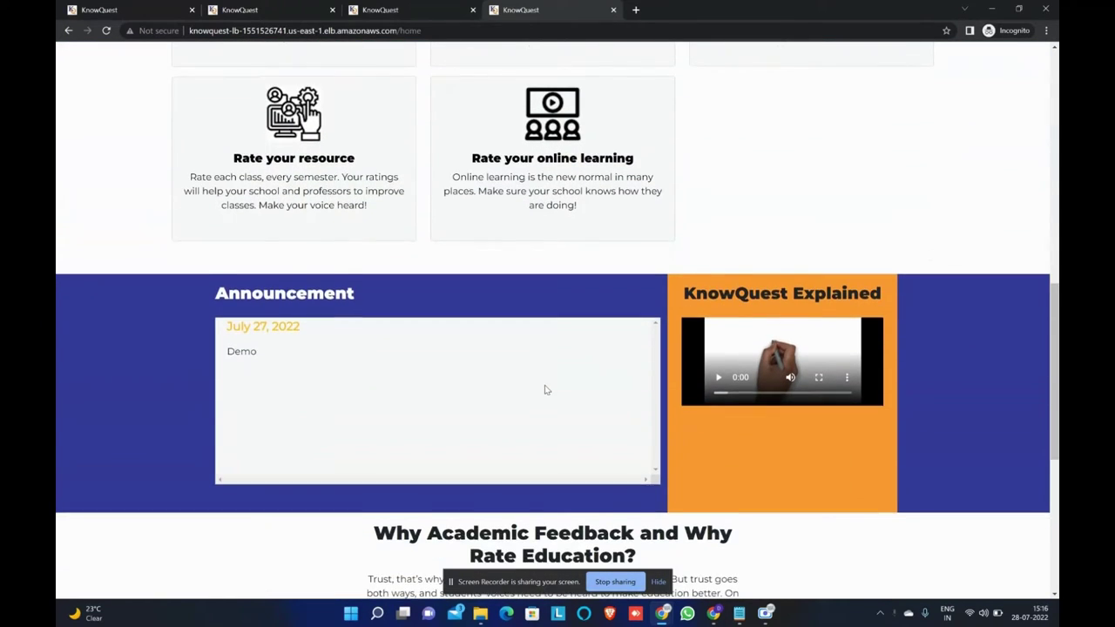
scroll(544, 389, down, 1)
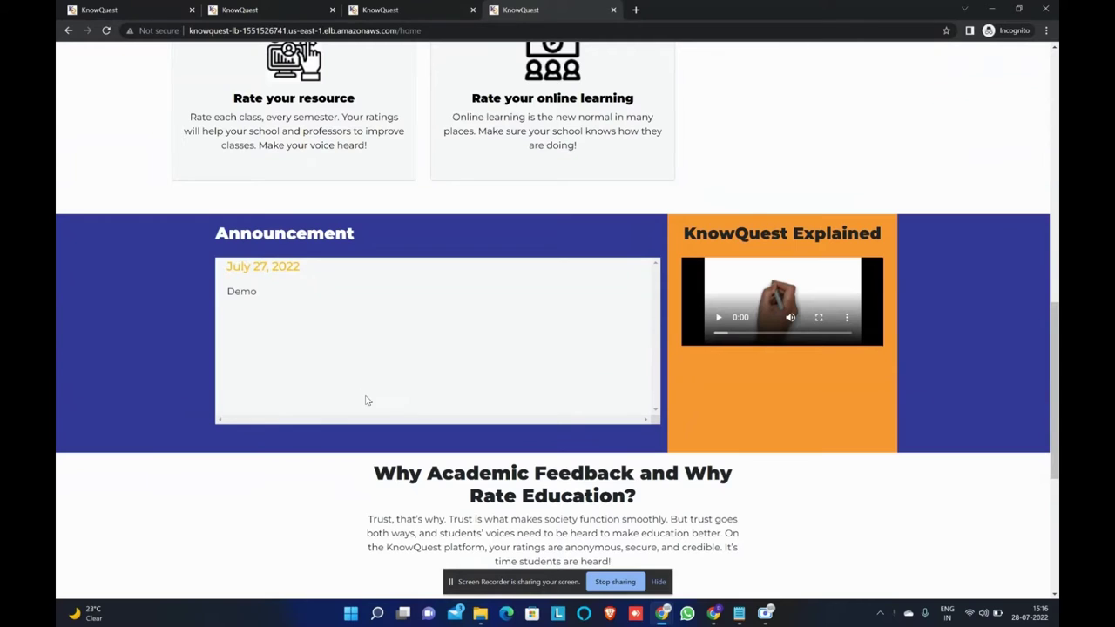
scroll(365, 400, down, 2)
scroll(314, 345, up, 2)
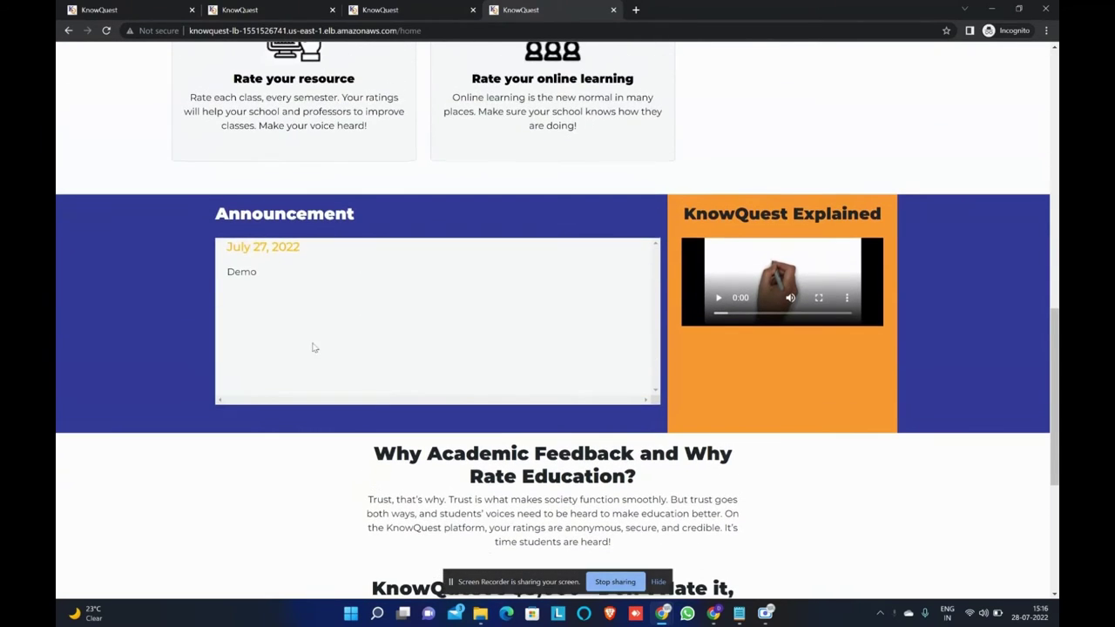
double_click(242, 271)
click(410, 219)
scroll(411, 220, up, 8)
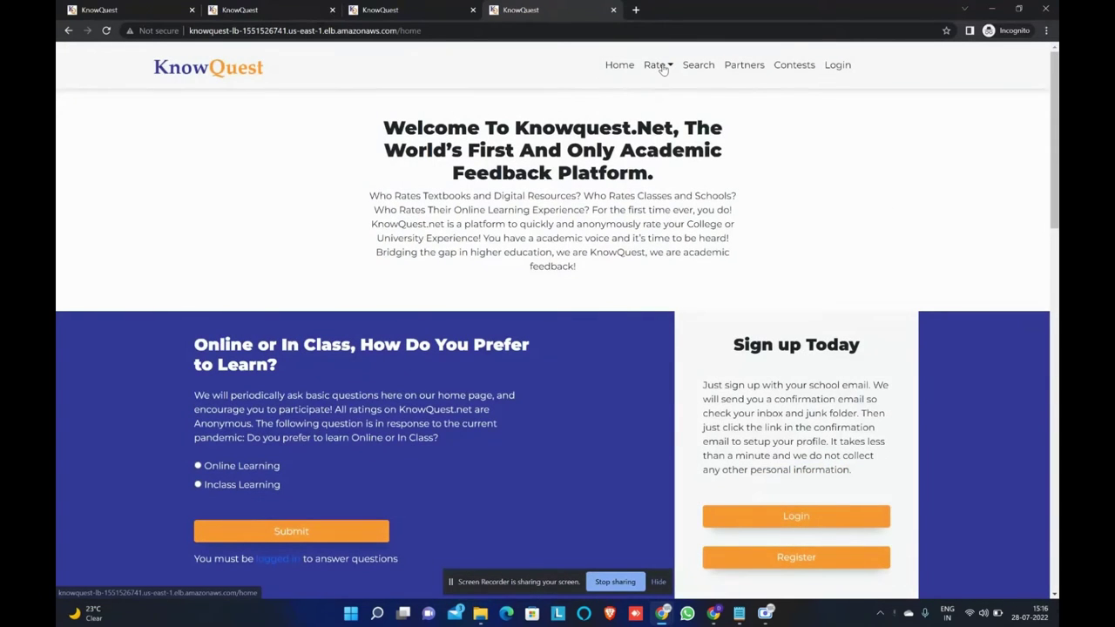
click(660, 67)
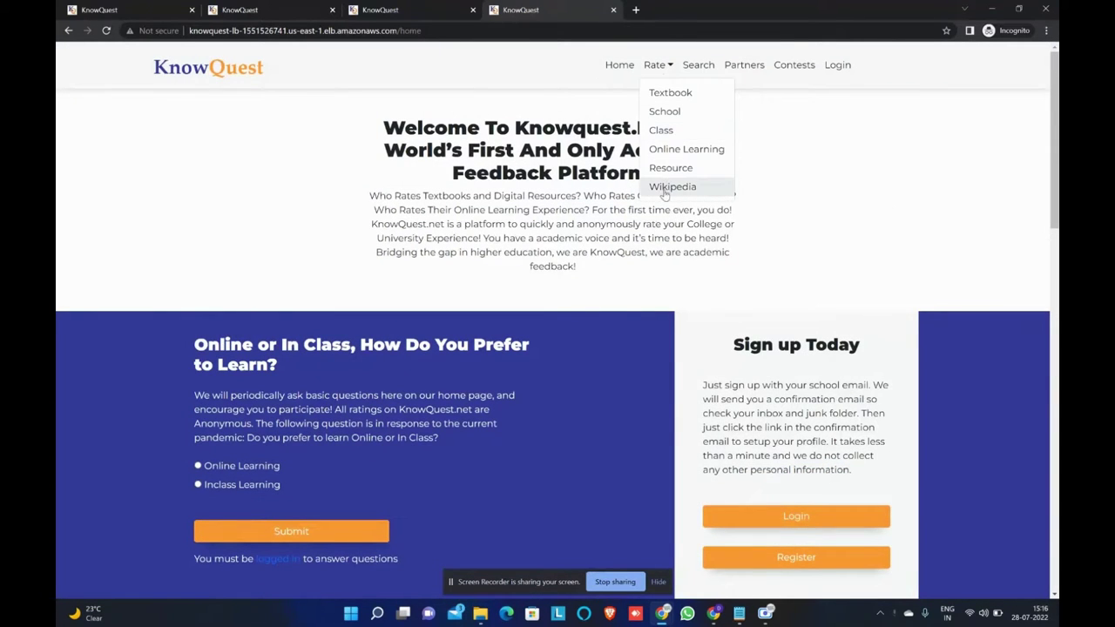
- Open the Search page and set the search context to Resource
click(694, 66)
click(538, 218)
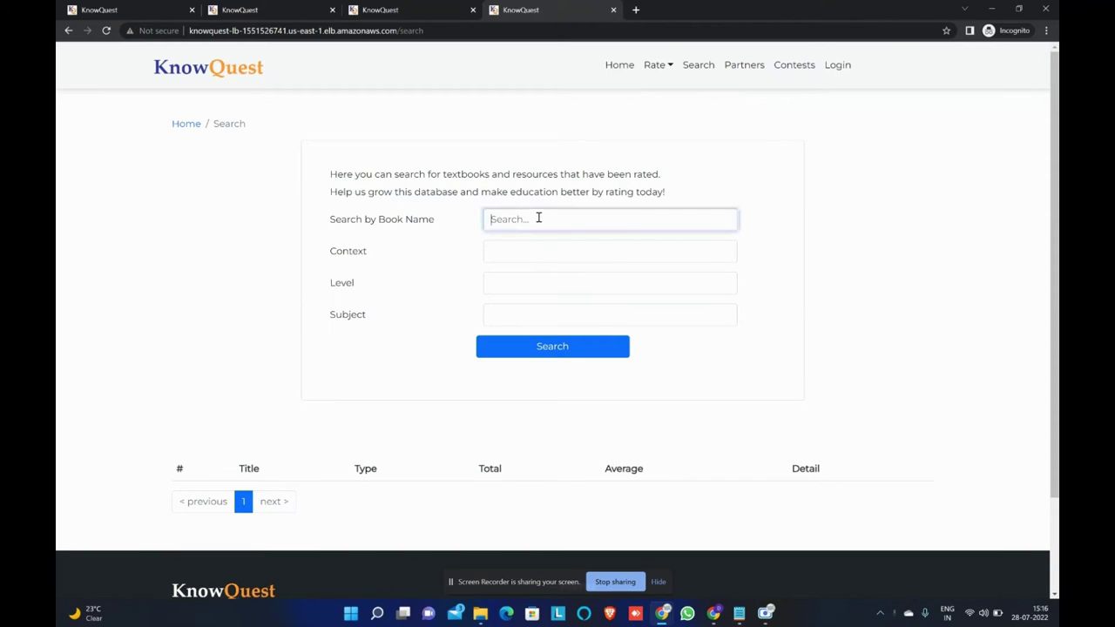
click(526, 253)
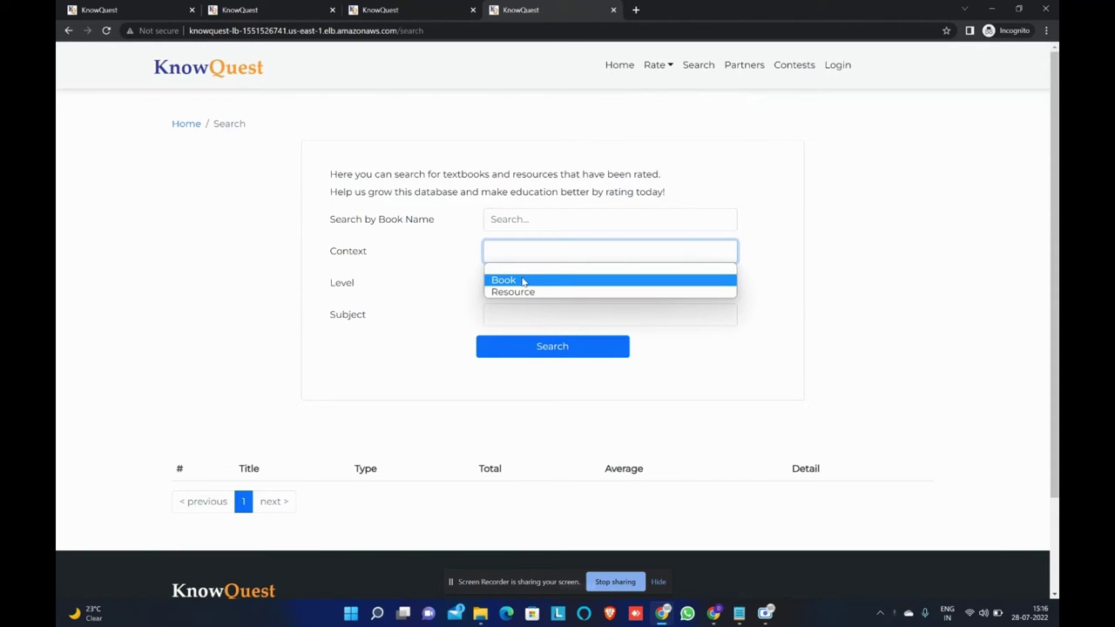
click(528, 292)
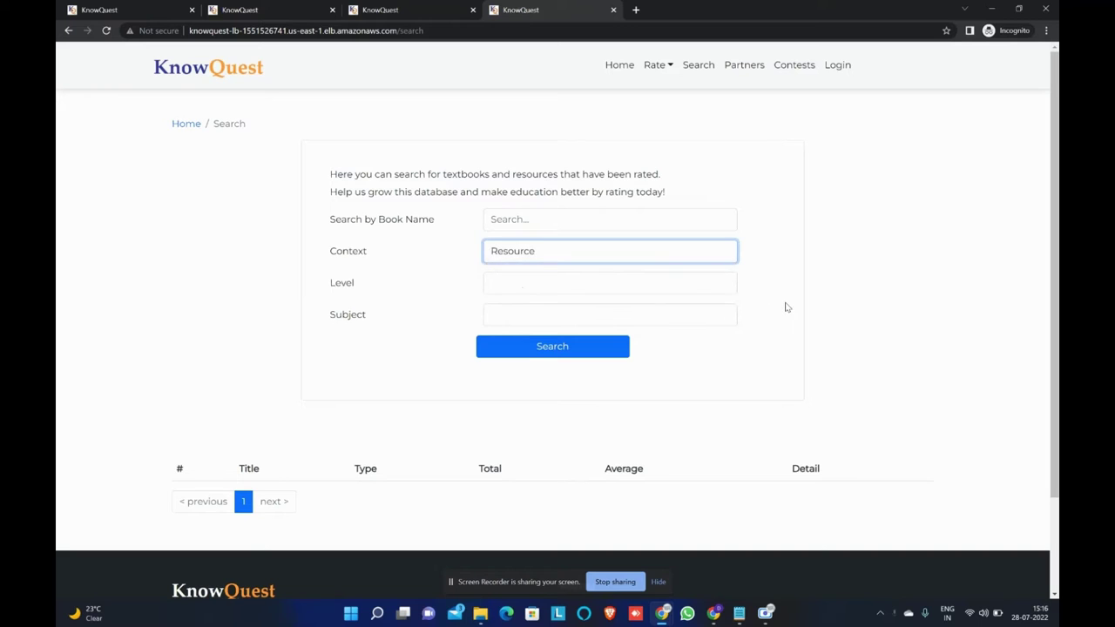
- Browse the Partners page's The Big Leaf offers, then the 'Don't Hate it, Rate it!' Contests posters
click(743, 65)
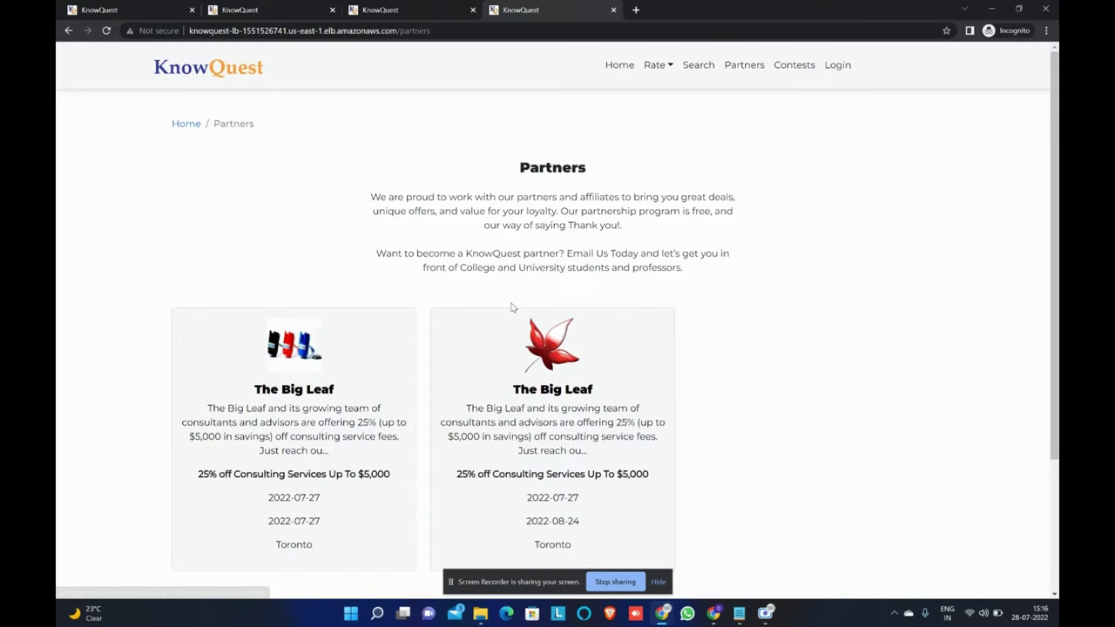
scroll(512, 308, down, 1)
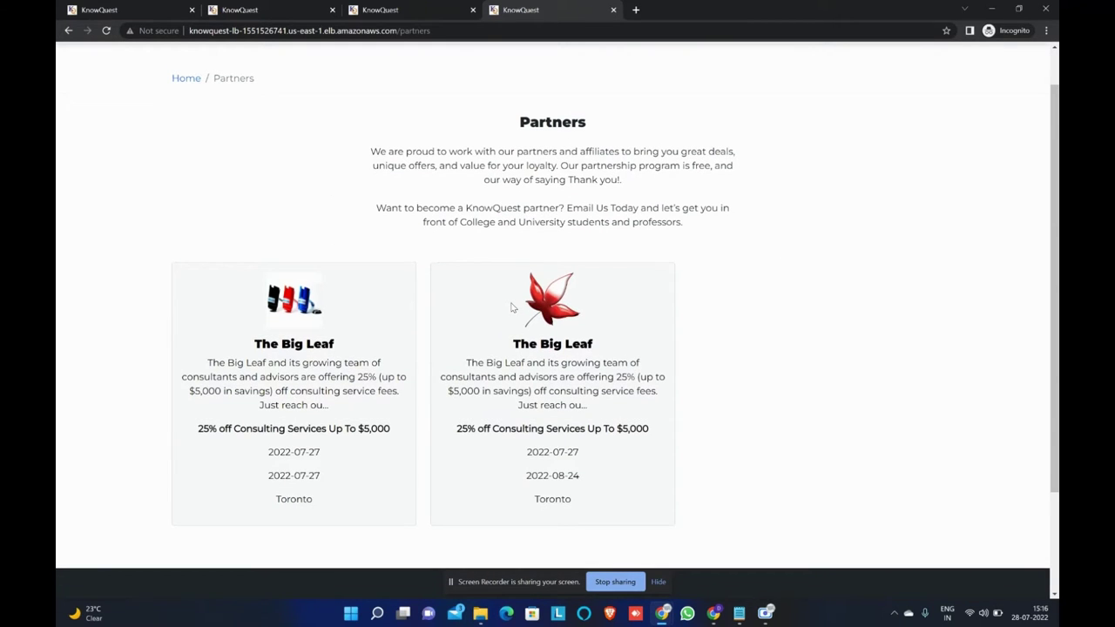
scroll(512, 308, up, 1)
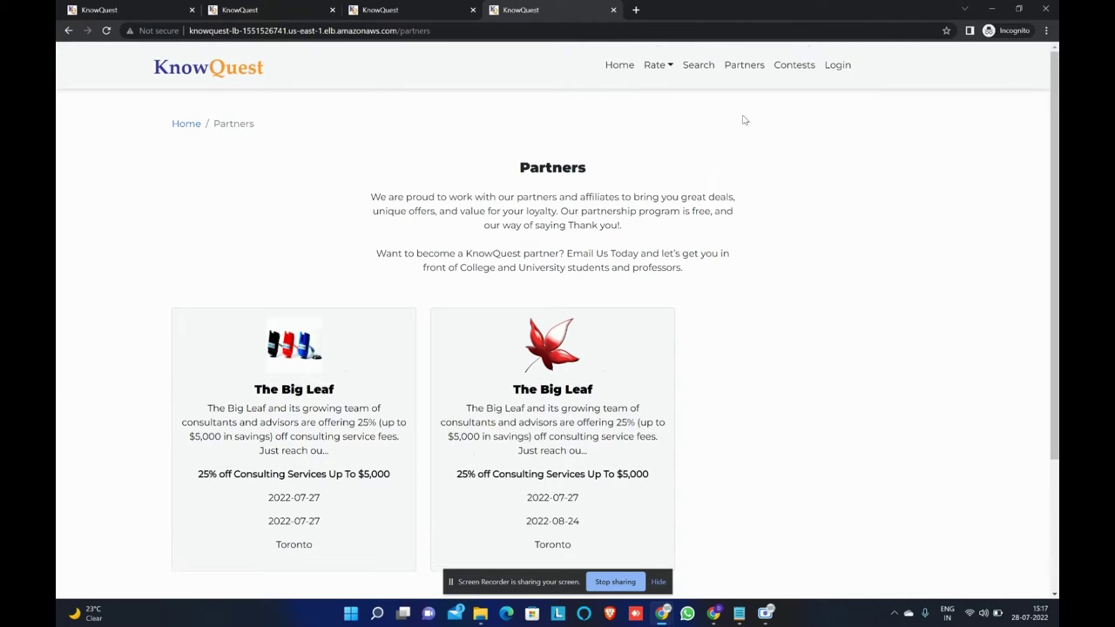
click(792, 73)
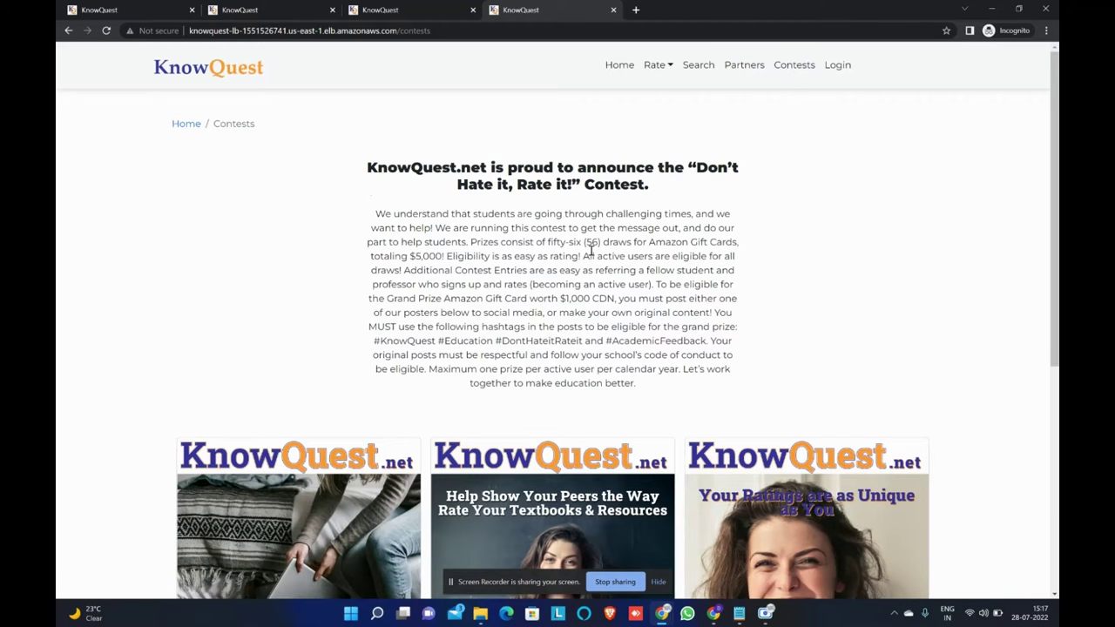
scroll(590, 249, down, 2)
scroll(590, 250, down, 3)
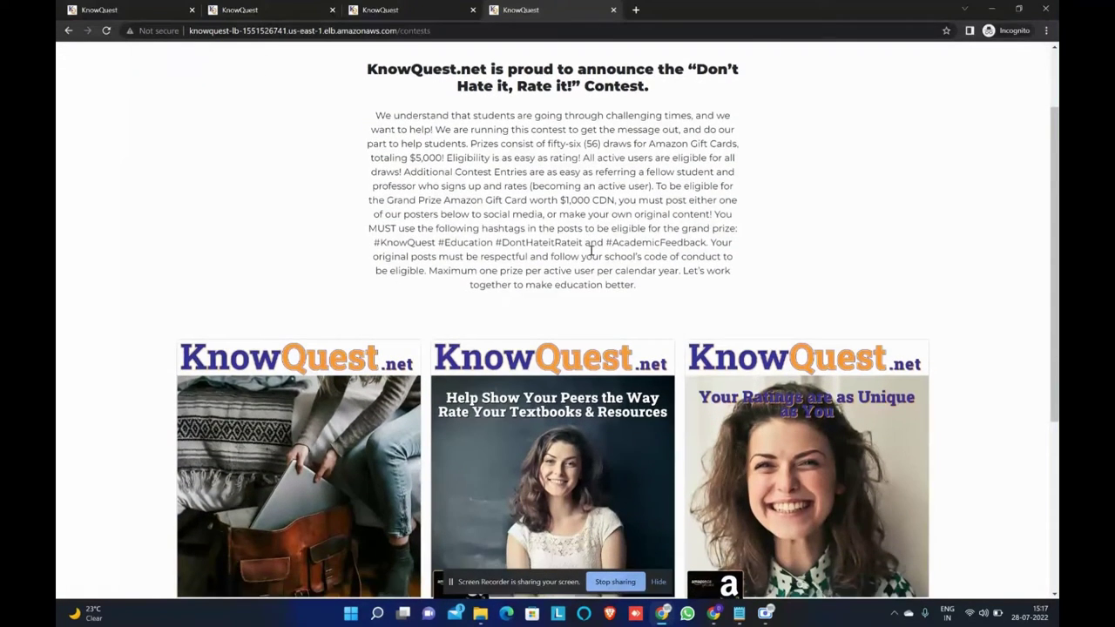
click(659, 581)
scroll(775, 257, up, 2)
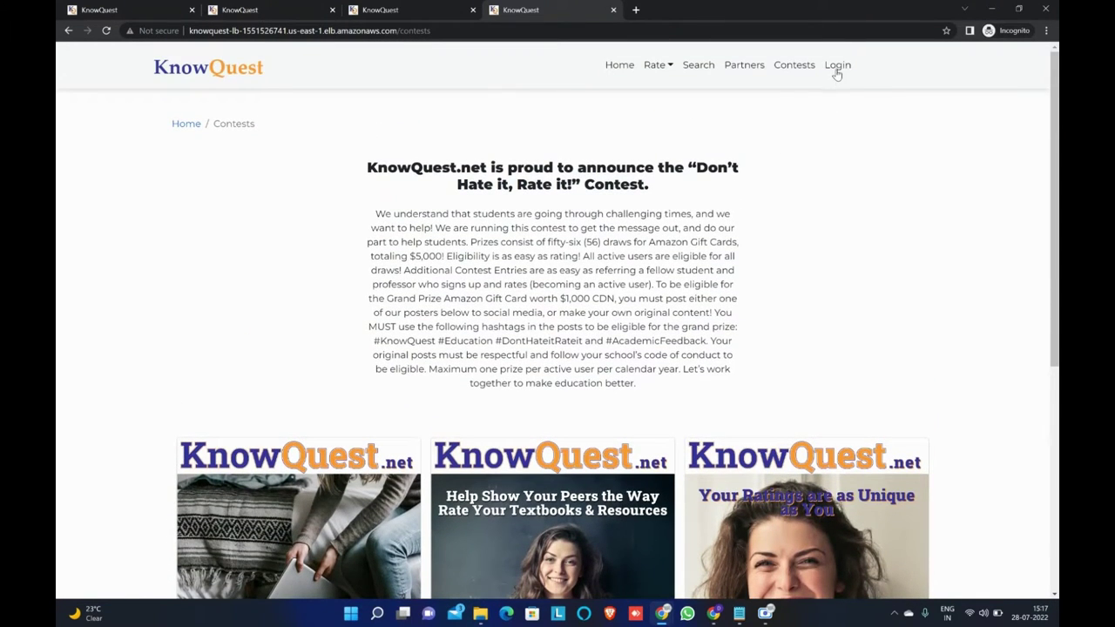
- Start a student registration, then view the filled Humber College form and the find-school page
click(837, 69)
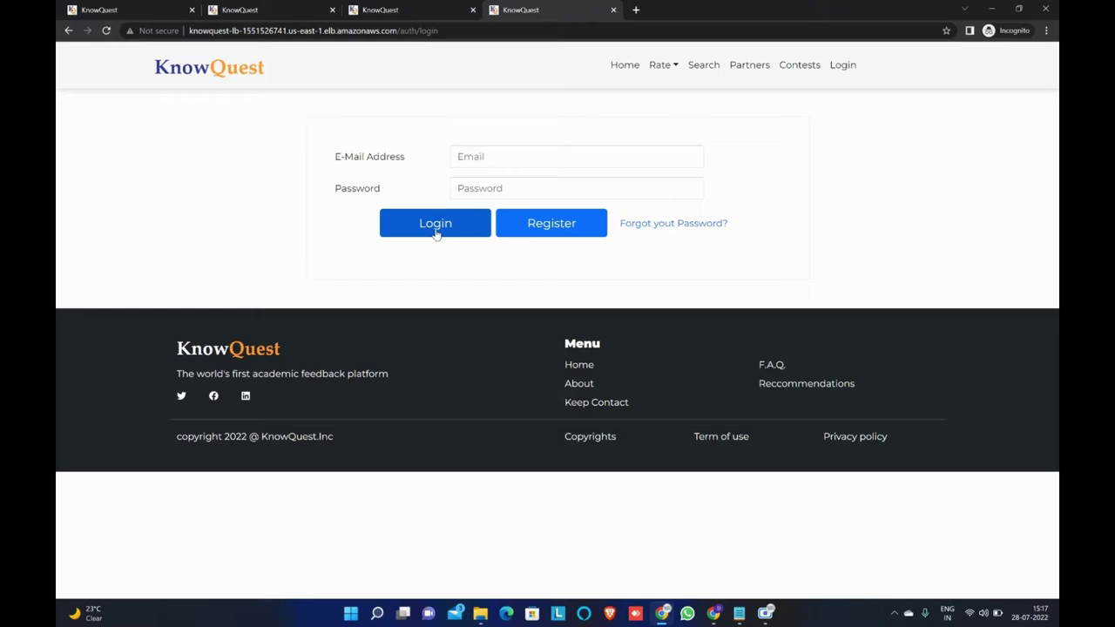
click(532, 224)
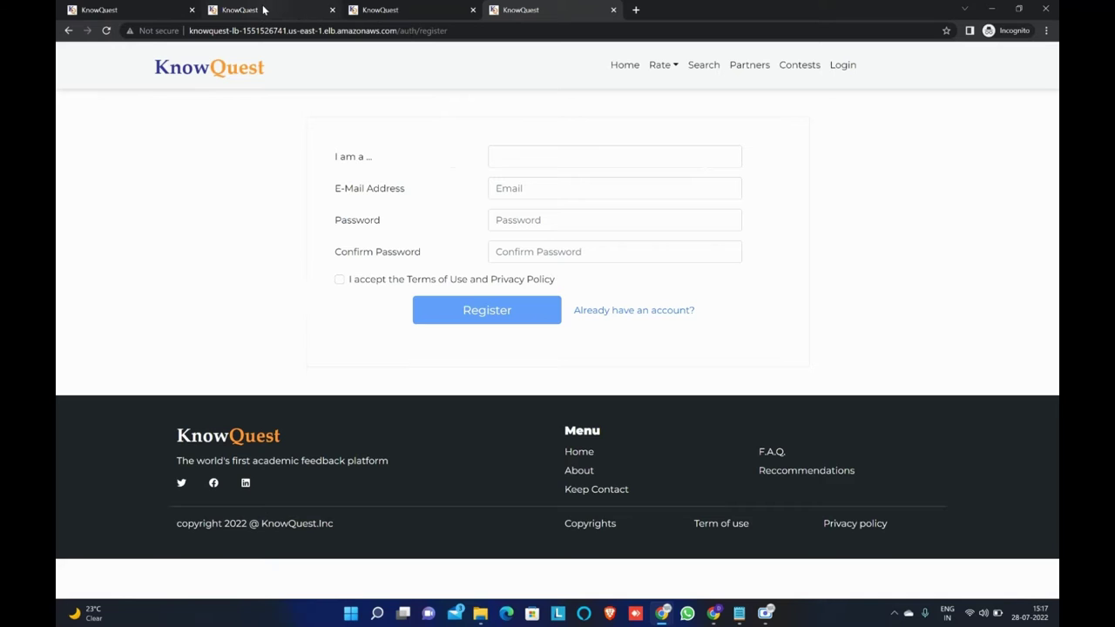
click(554, 161)
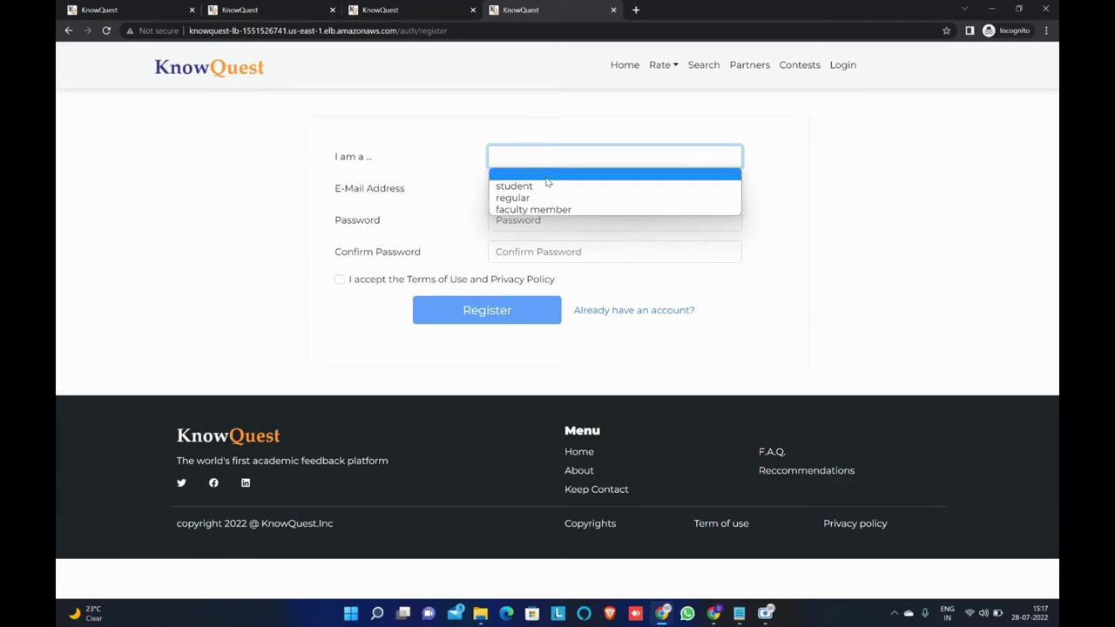
click(545, 186)
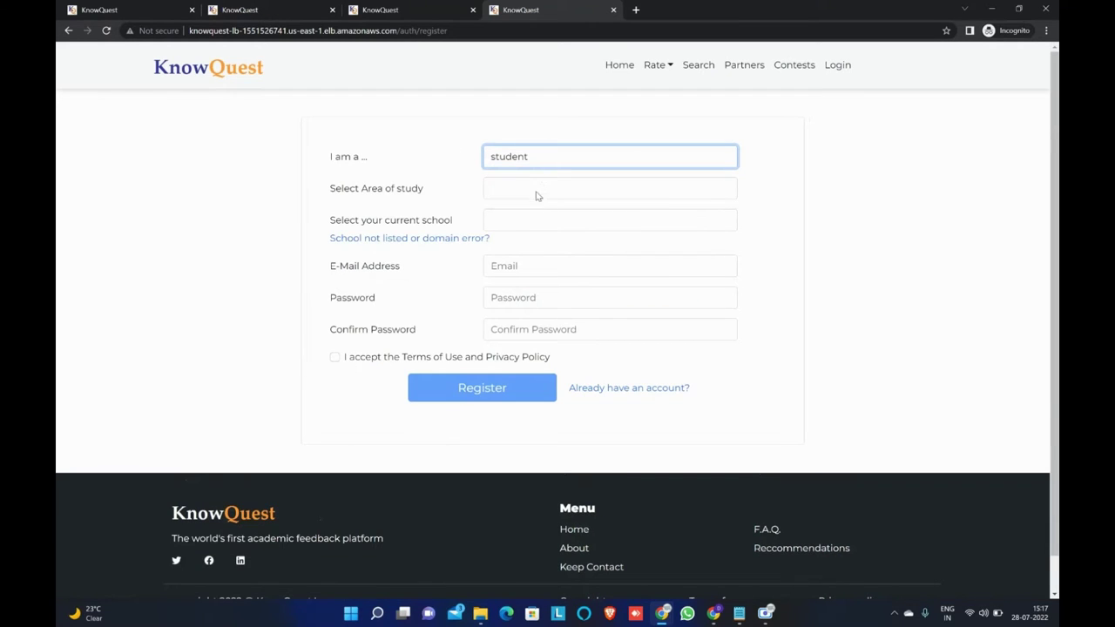
click(278, 11)
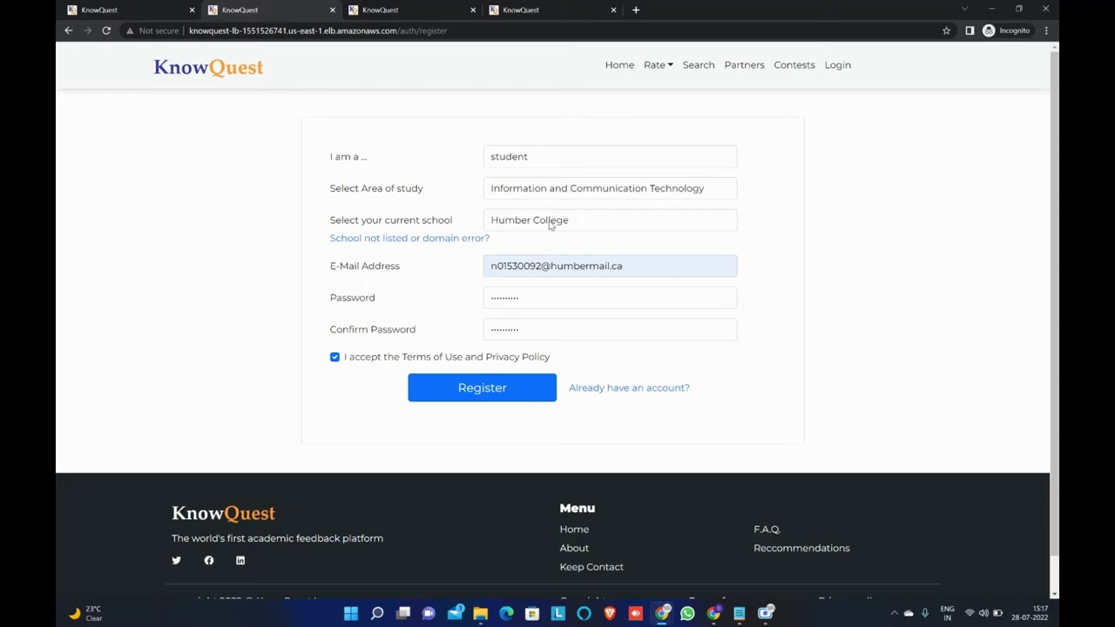
click(412, 8)
- Search the school list with 'co' and pick the suggested College
scroll(547, 230, up, 15)
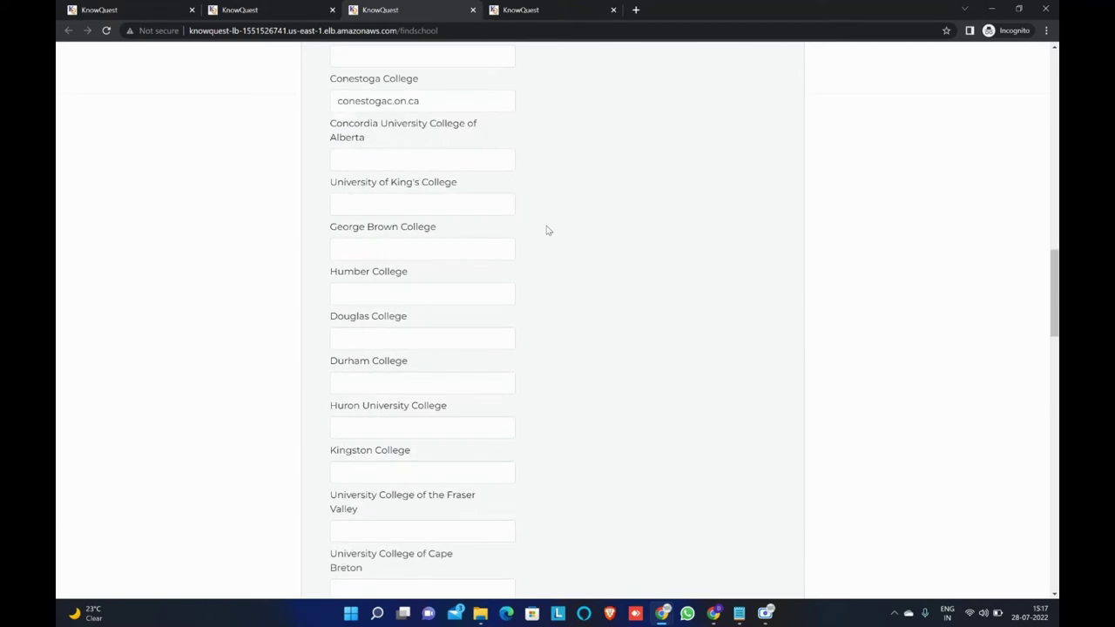
scroll(548, 230, up, 3)
click(550, 214)
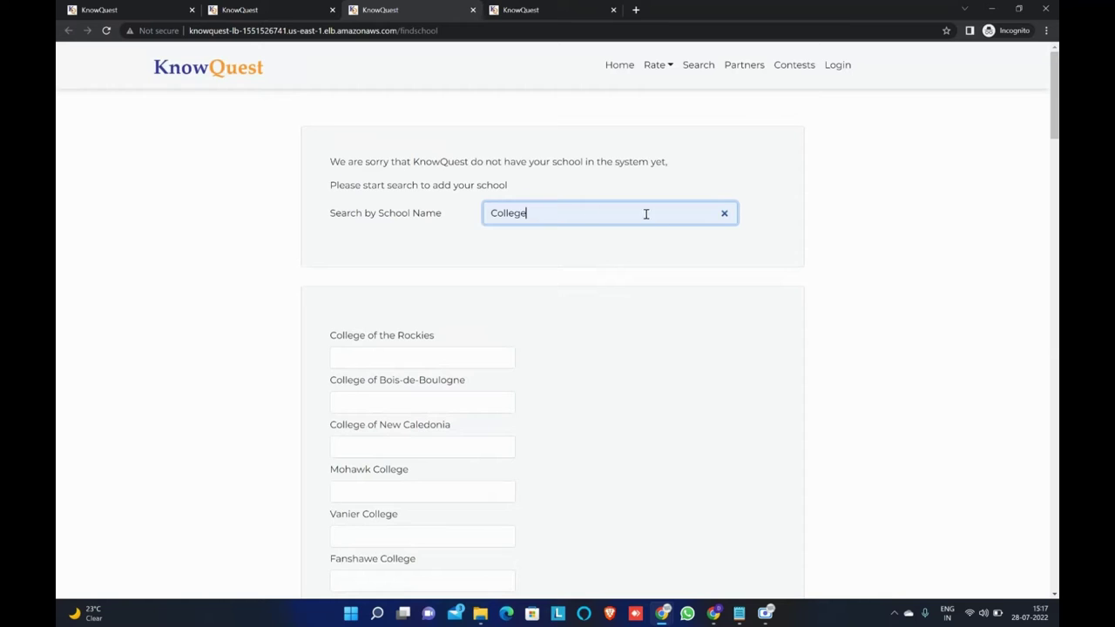
click(723, 214)
text(cool)
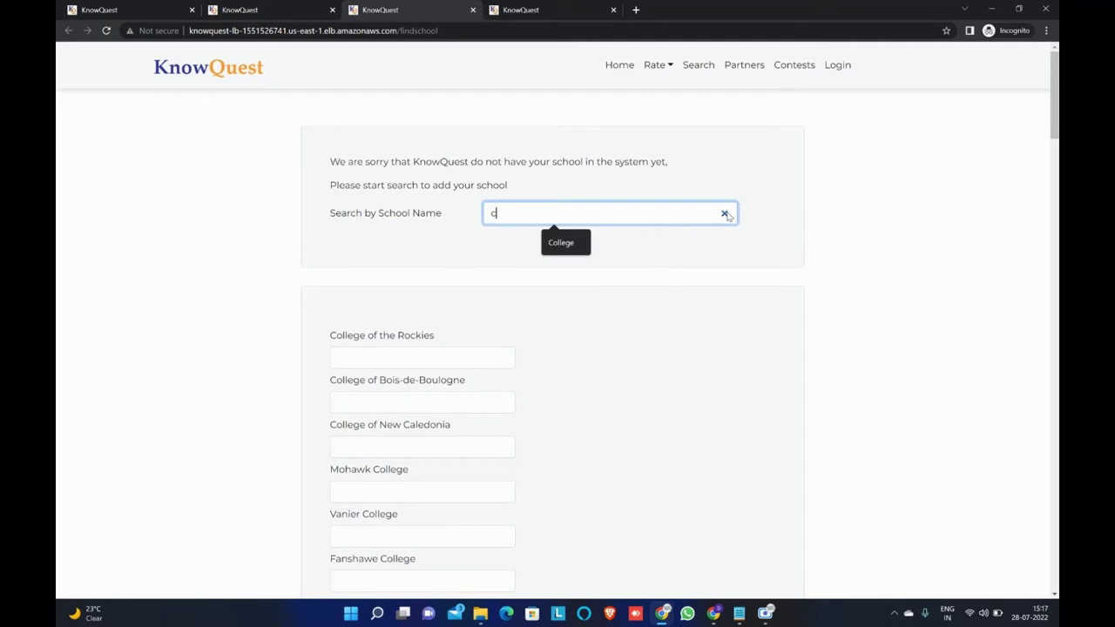
key(BackSpace)
key(BackSpace)
click(584, 244)
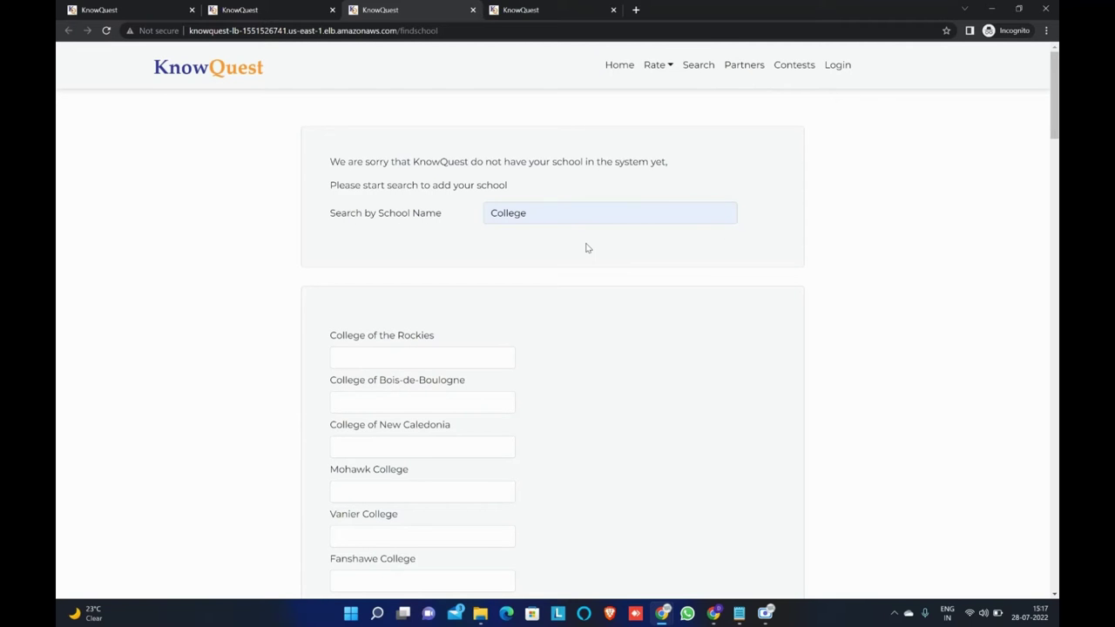
- Keep Conestoga College's conestogac.on.ca domain, tick the student/faculty acknowledgement and submit the schools
scroll(579, 351, down, 3)
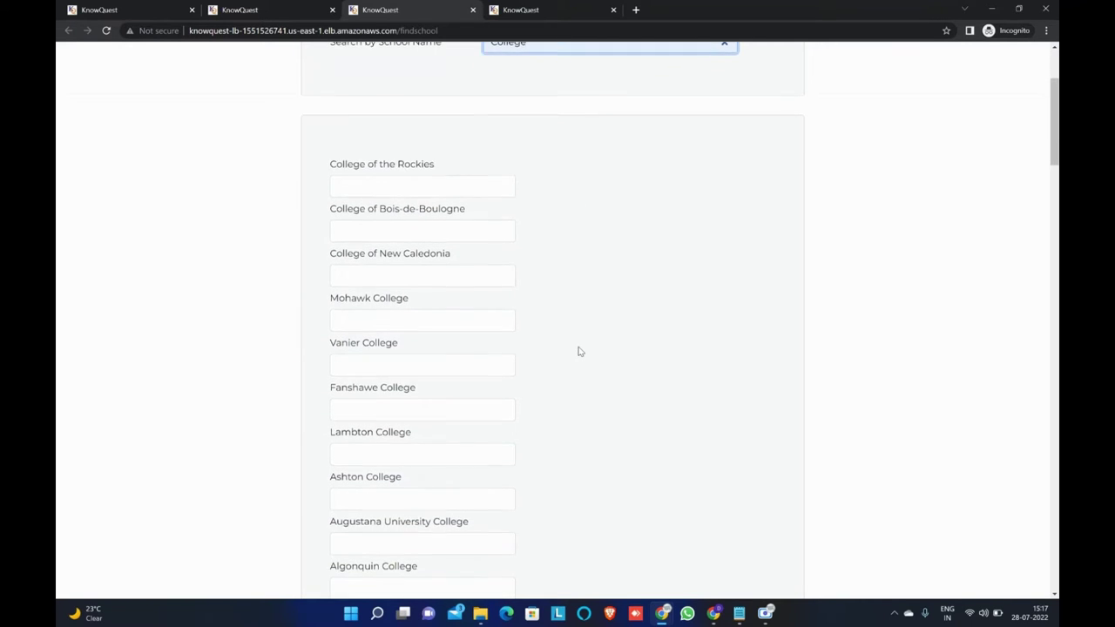
scroll(579, 351, down, 6)
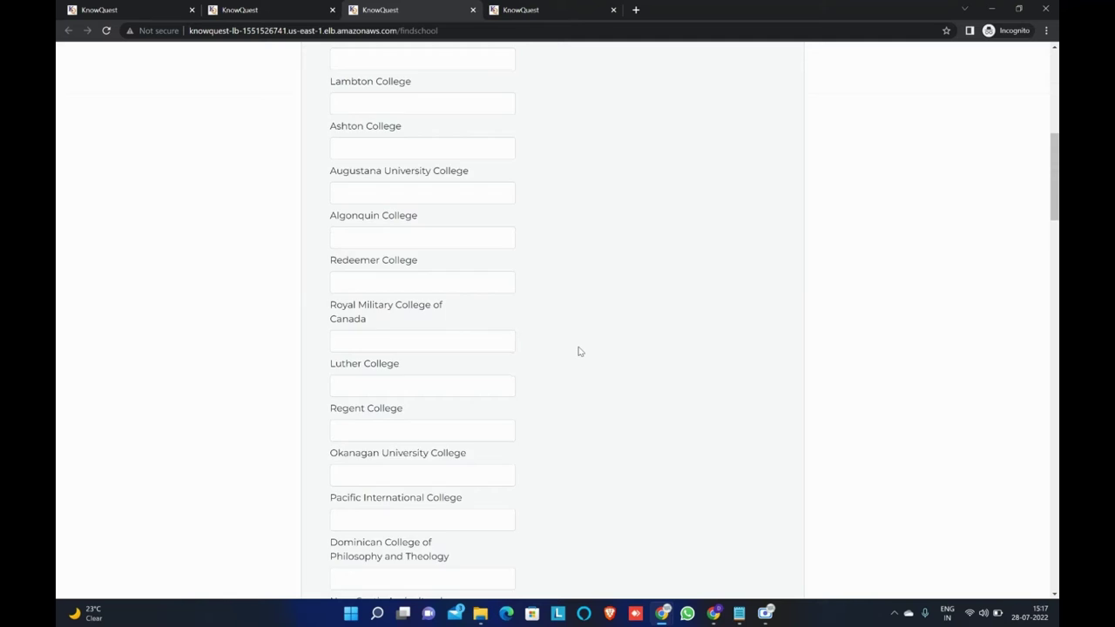
scroll(579, 351, down, 4)
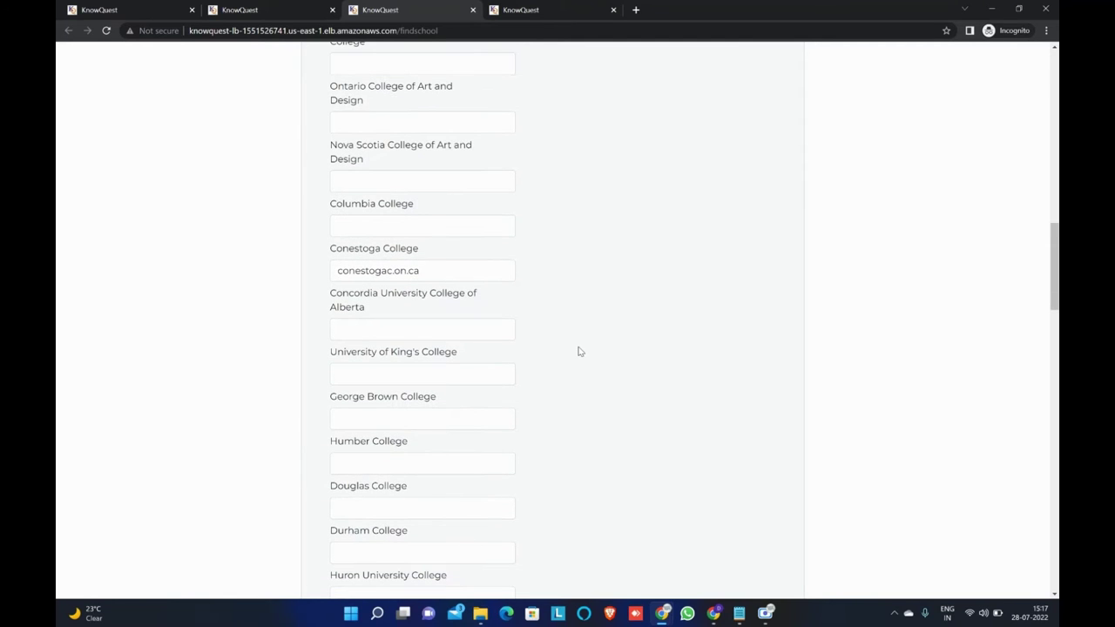
click(458, 269)
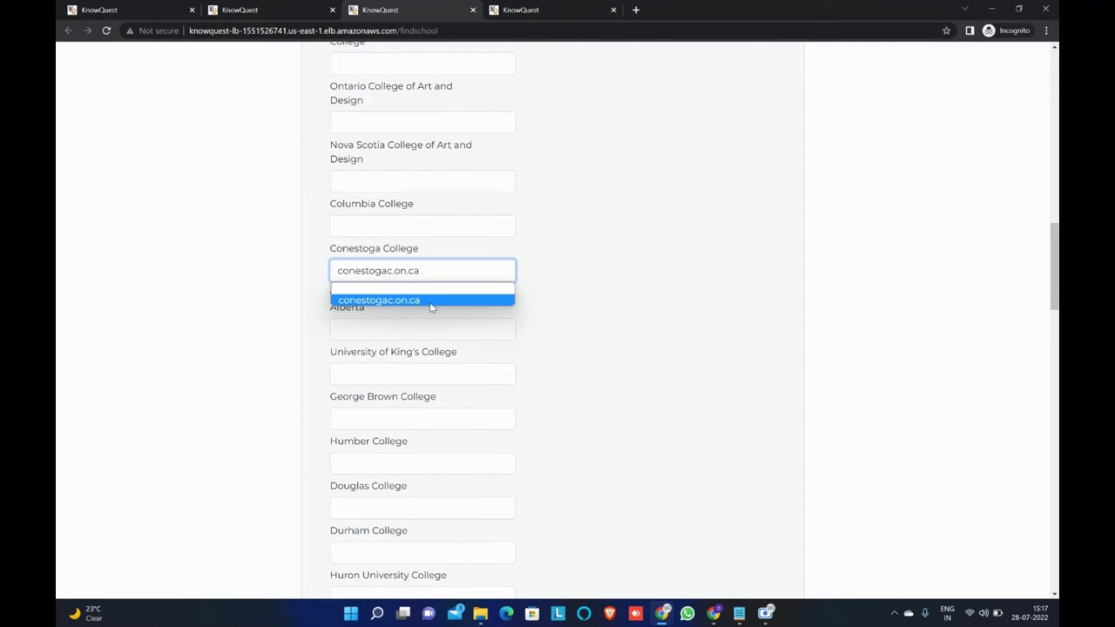
click(433, 304)
scroll(433, 261, down, 9)
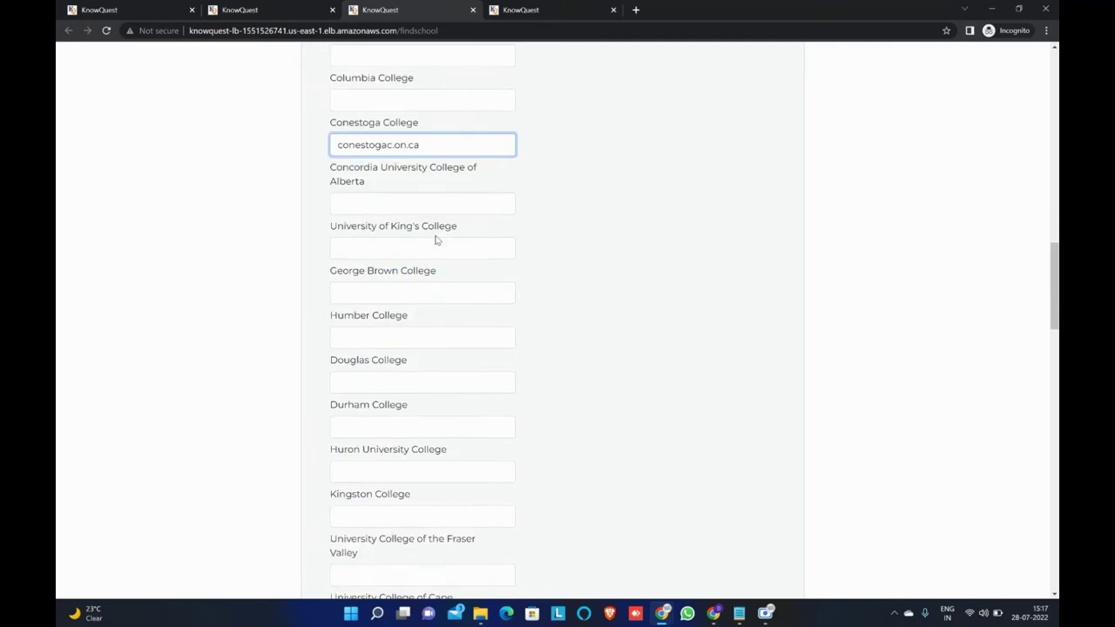
scroll(351, 338, down, 10)
click(334, 307)
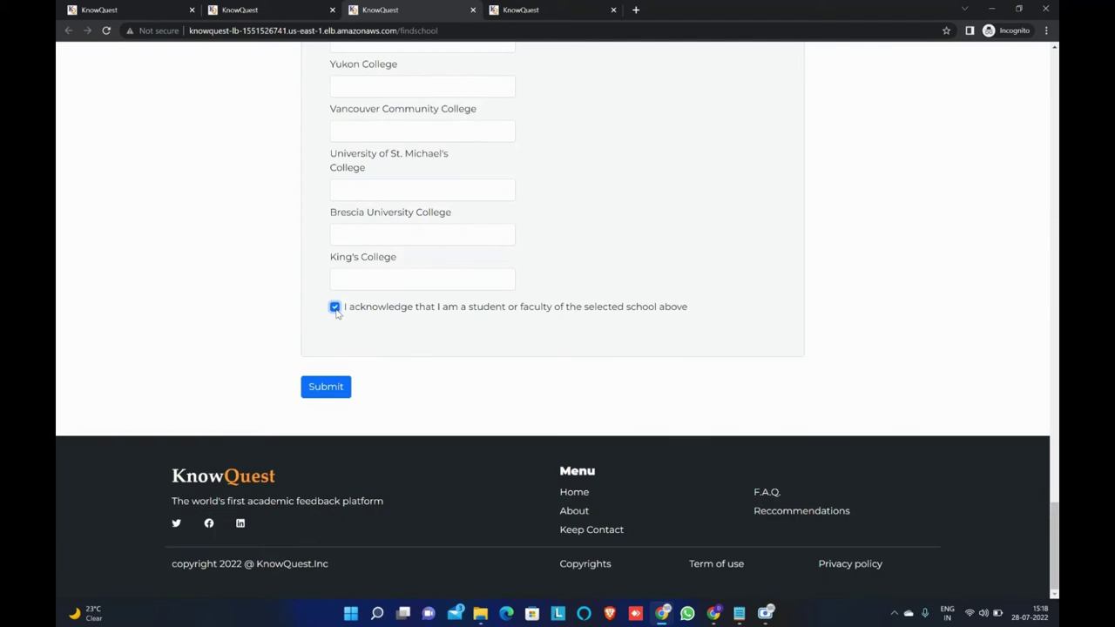
click(326, 387)
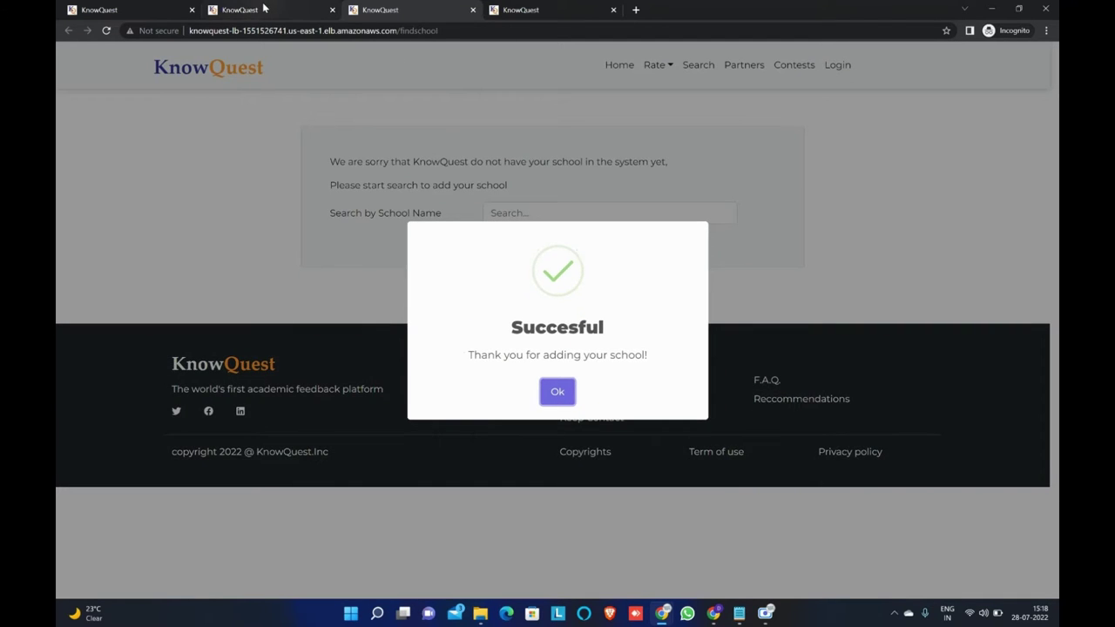
key(ctrl+shift+Tab)
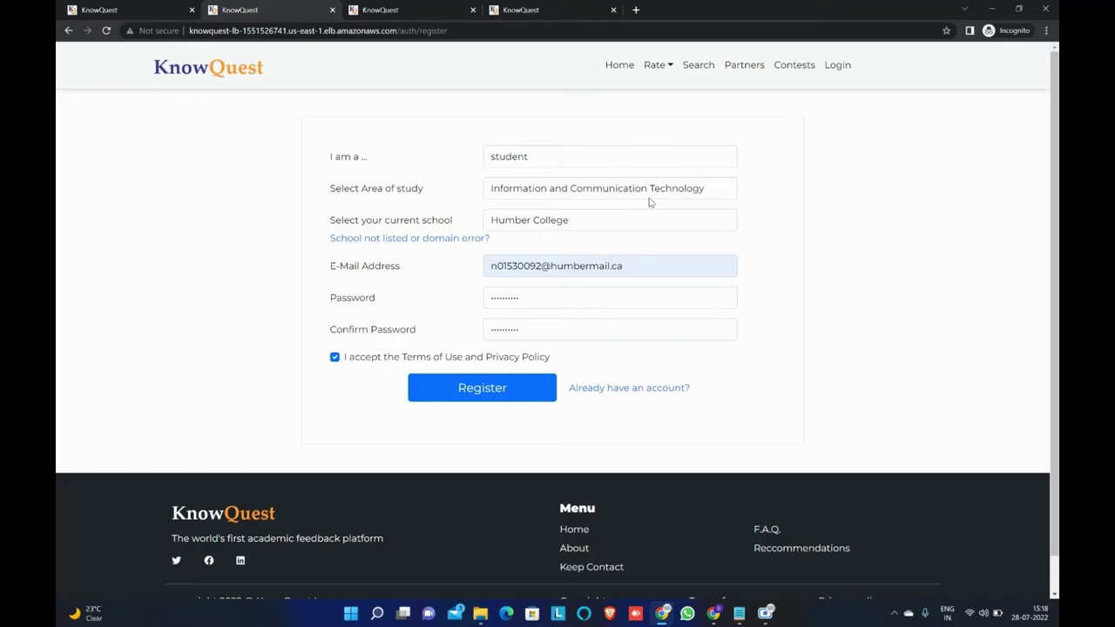
click(833, 69)
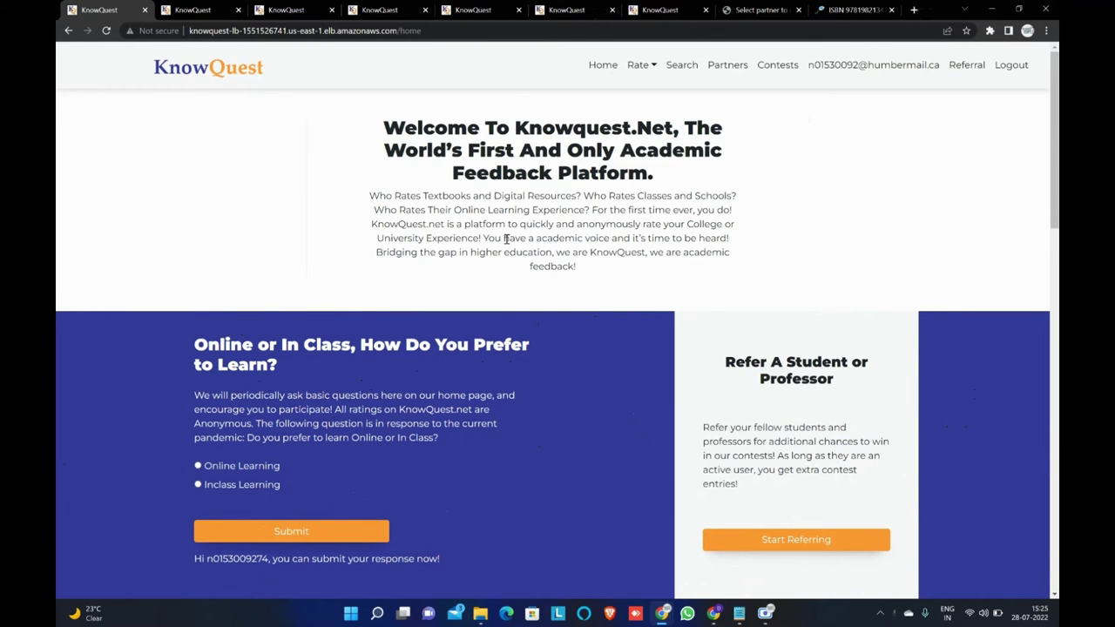
click(639, 71)
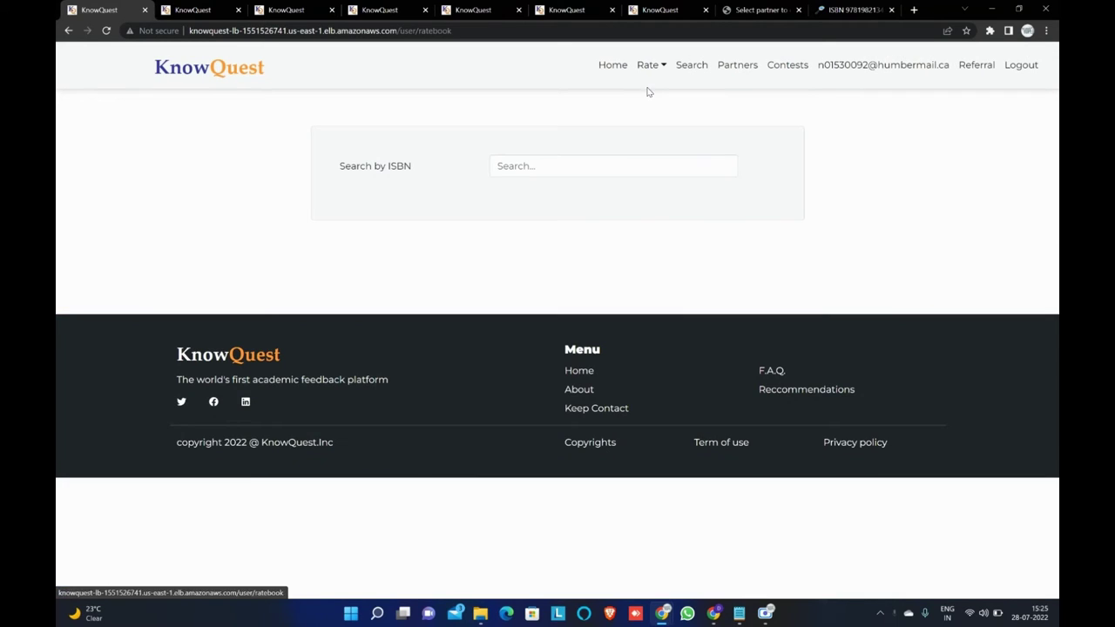
click(566, 171)
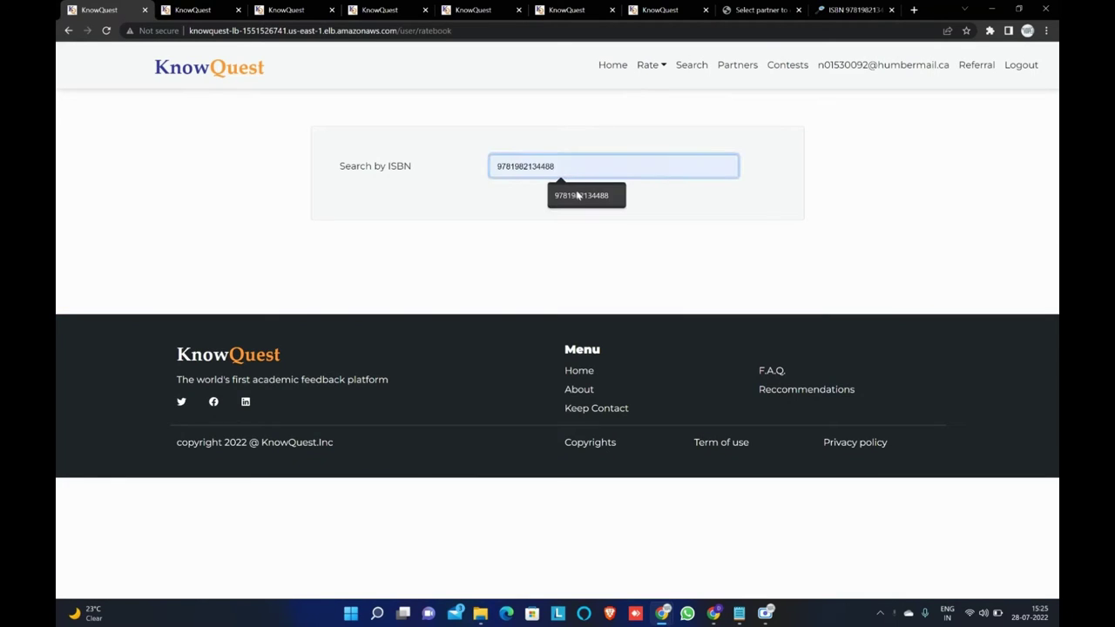
click(575, 194)
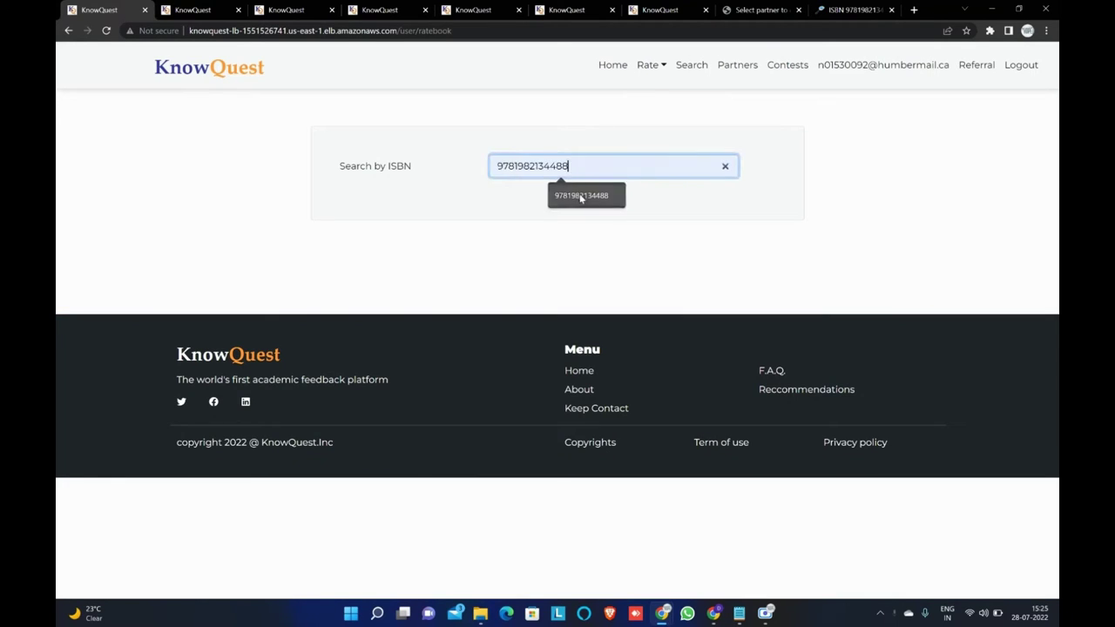
click(196, 10)
click(496, 248)
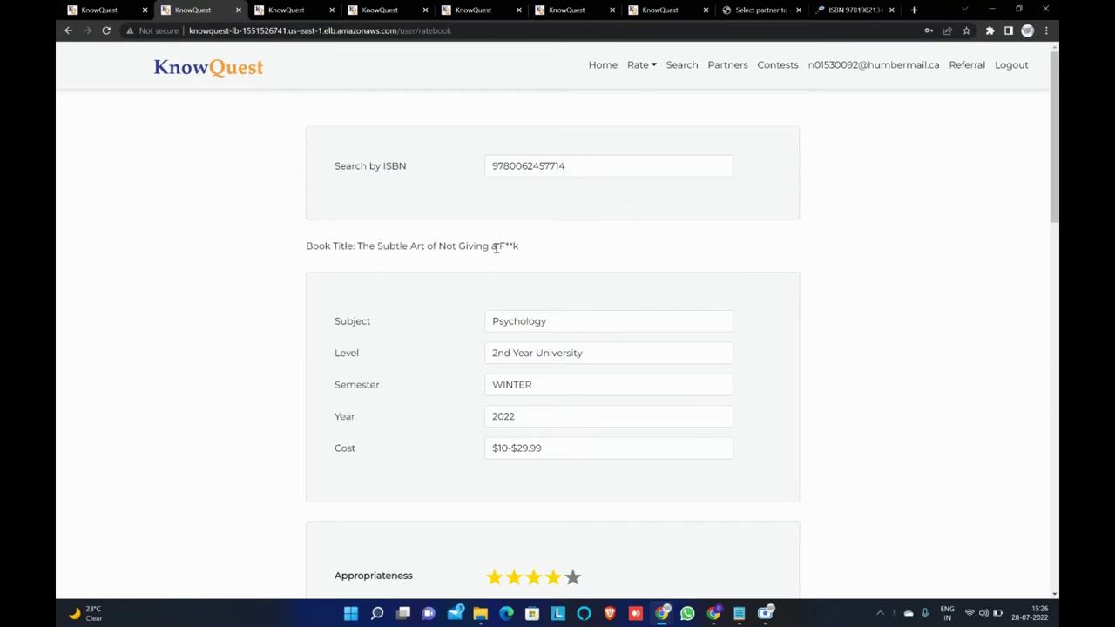
drag(361, 245, 512, 247)
click(512, 247)
scroll(514, 337, down, 1)
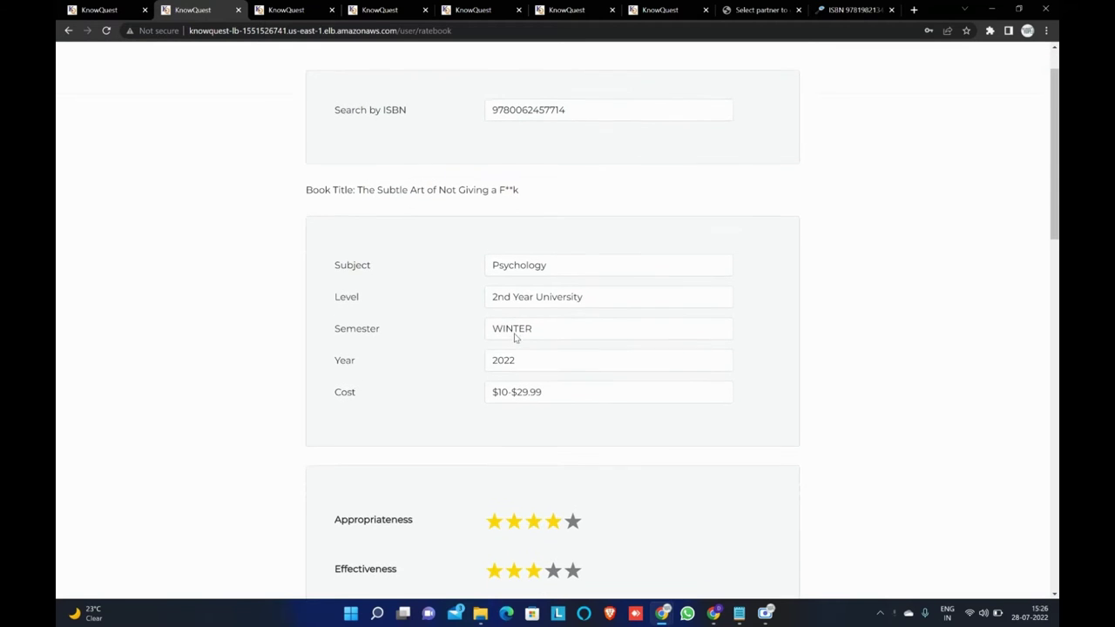
scroll(563, 411, down, 1)
scroll(562, 418, down, 5)
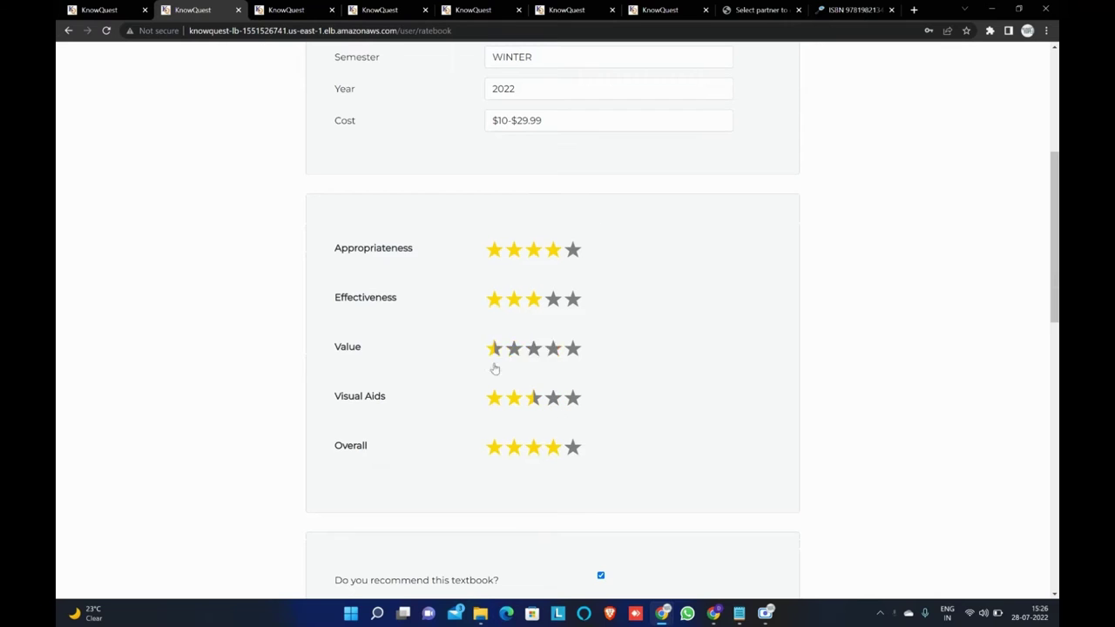
scroll(545, 473, down, 2)
scroll(546, 475, down, 1)
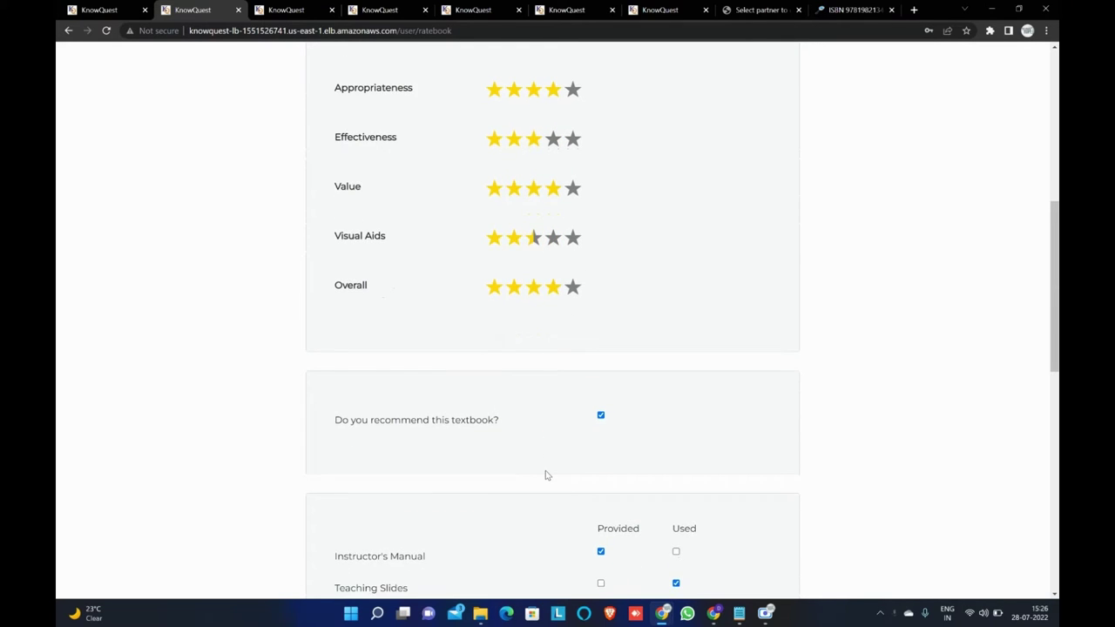
scroll(546, 474, down, 3)
scroll(546, 474, down, 4)
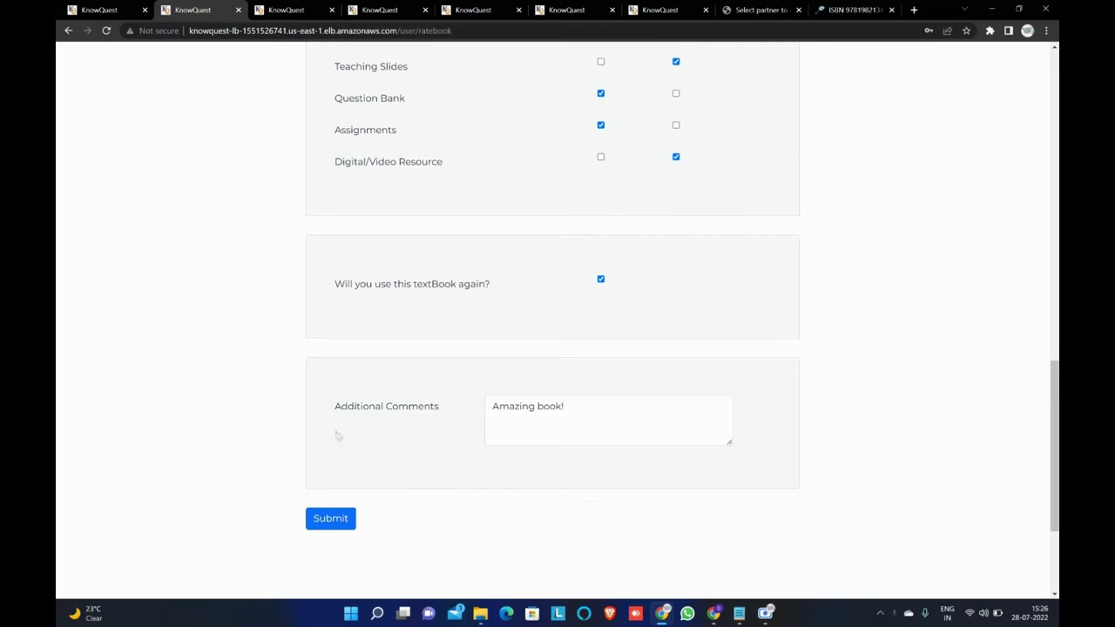
click(329, 523)
click(552, 400)
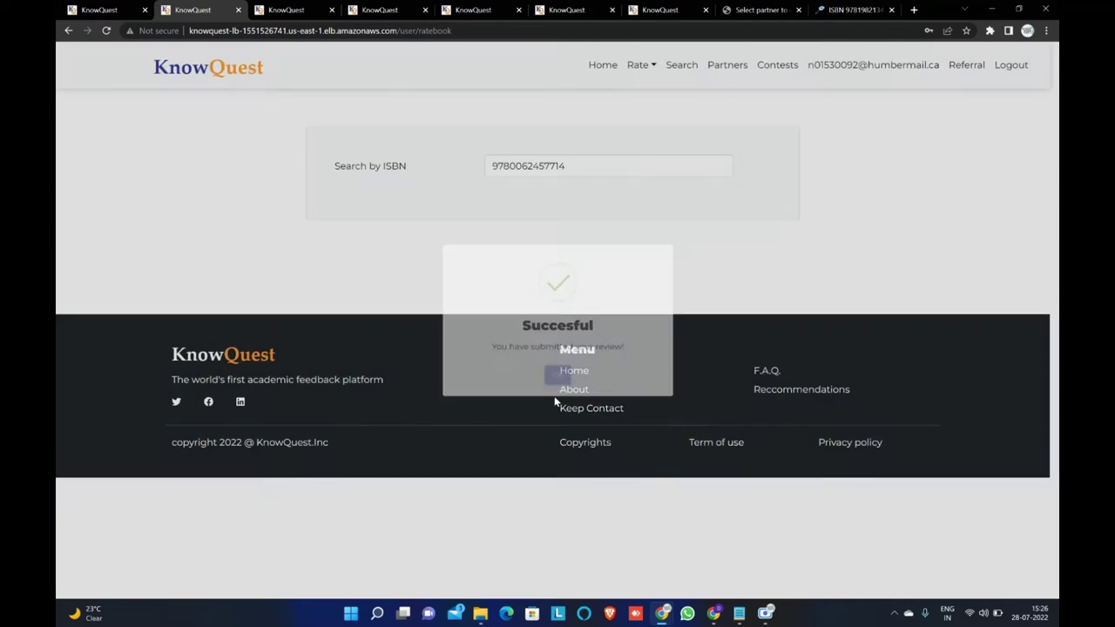
click(289, 10)
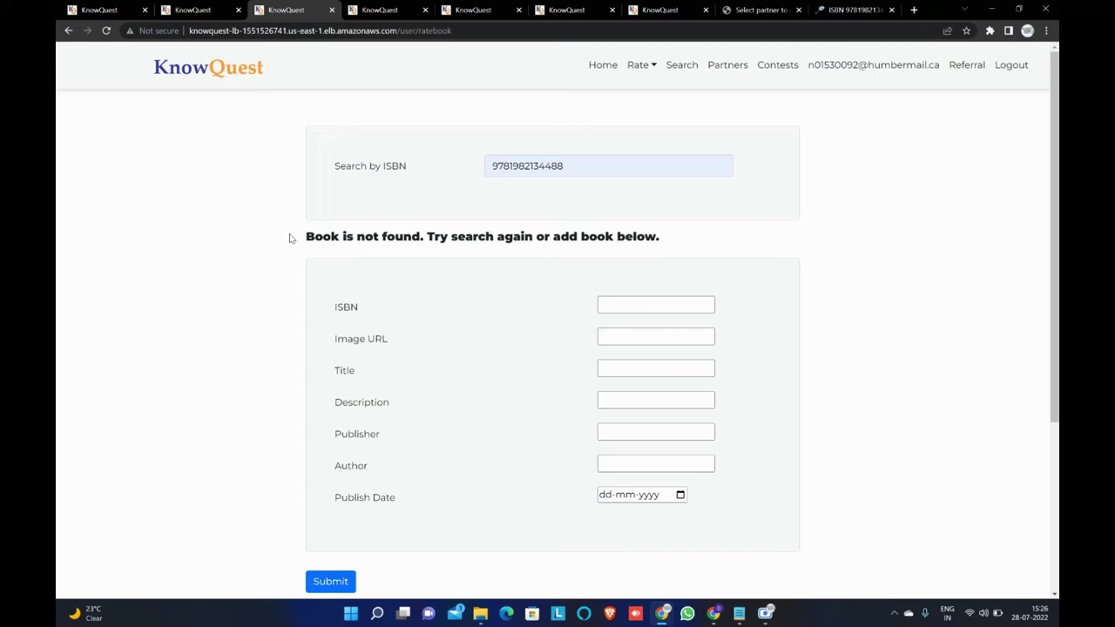
- Submit the filled add-book form for Think Like A Monk and dismiss the confirmation
drag(305, 236, 664, 241)
click(664, 241)
click(369, 10)
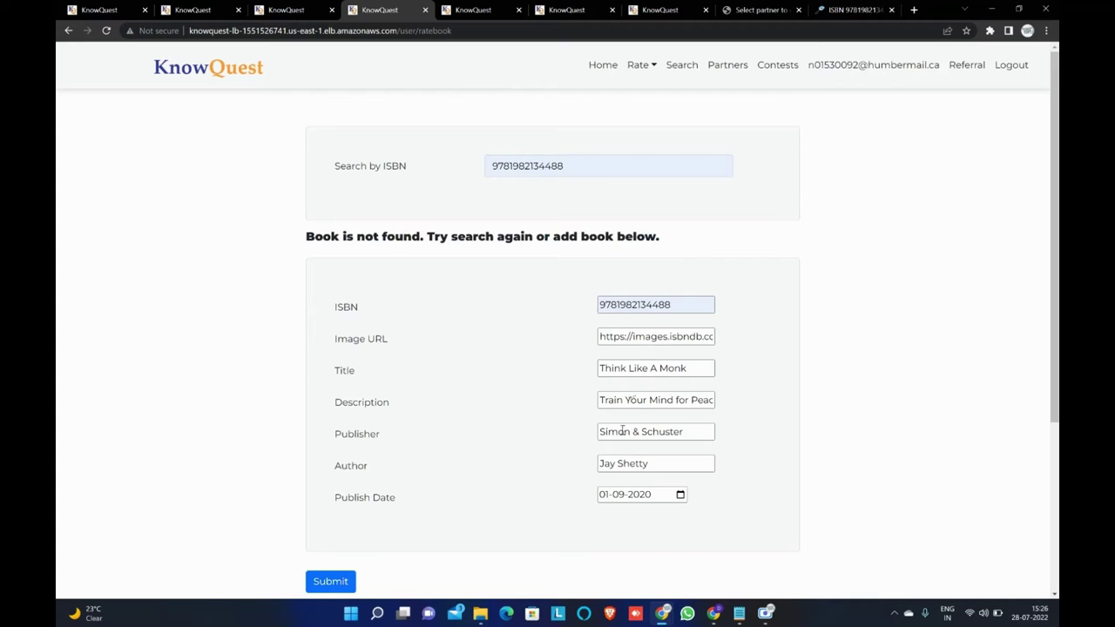
scroll(565, 415, down, 1)
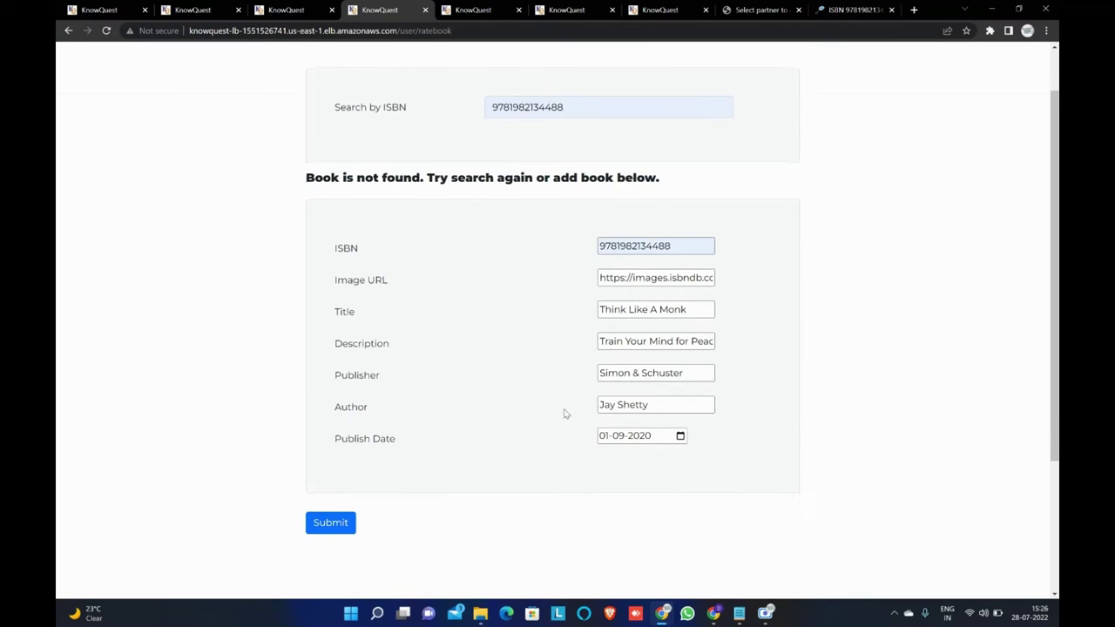
click(329, 527)
click(519, 189)
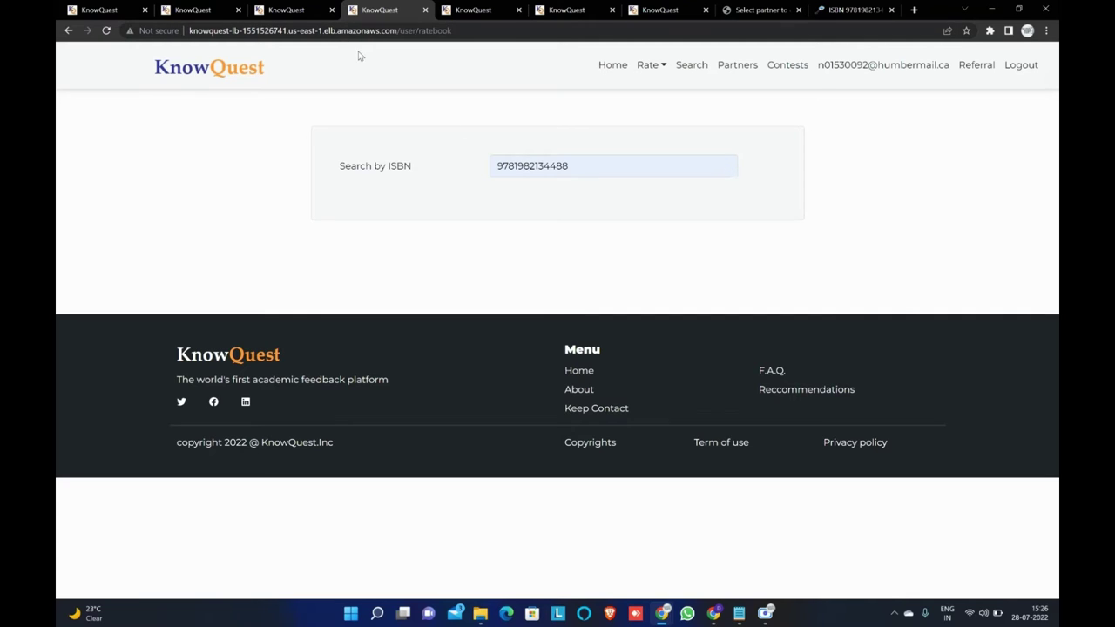
- Rerun the ISBN search in the first KnowQuest tab to bring up the rating form
double_click(521, 169)
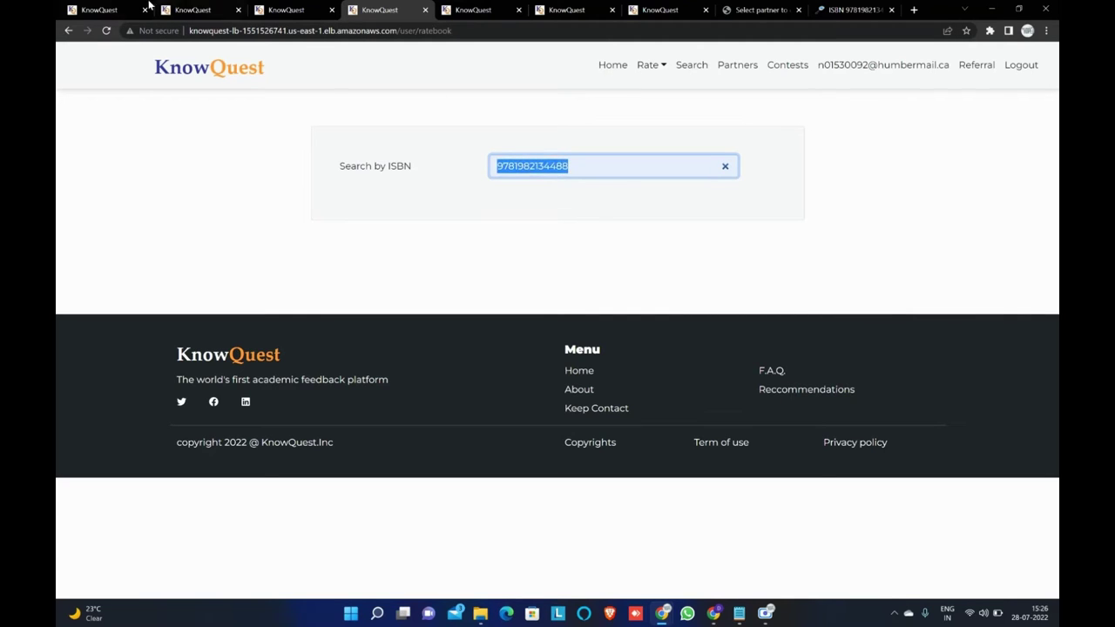
click(148, 7)
double_click(515, 165)
key(End)
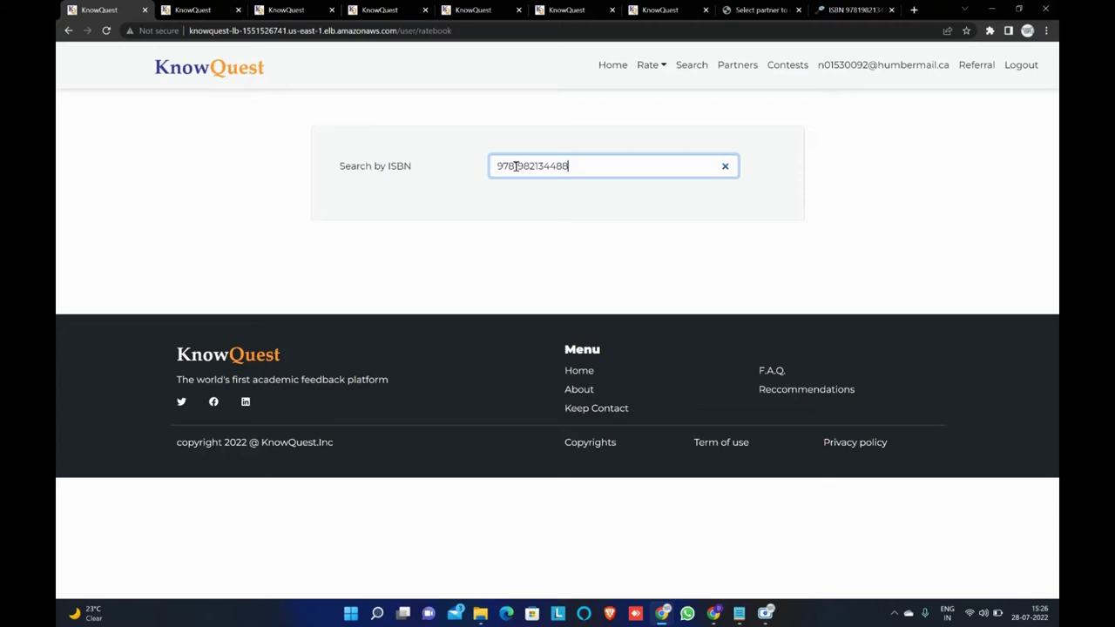
key(Return)
scroll(609, 319, down, 1)
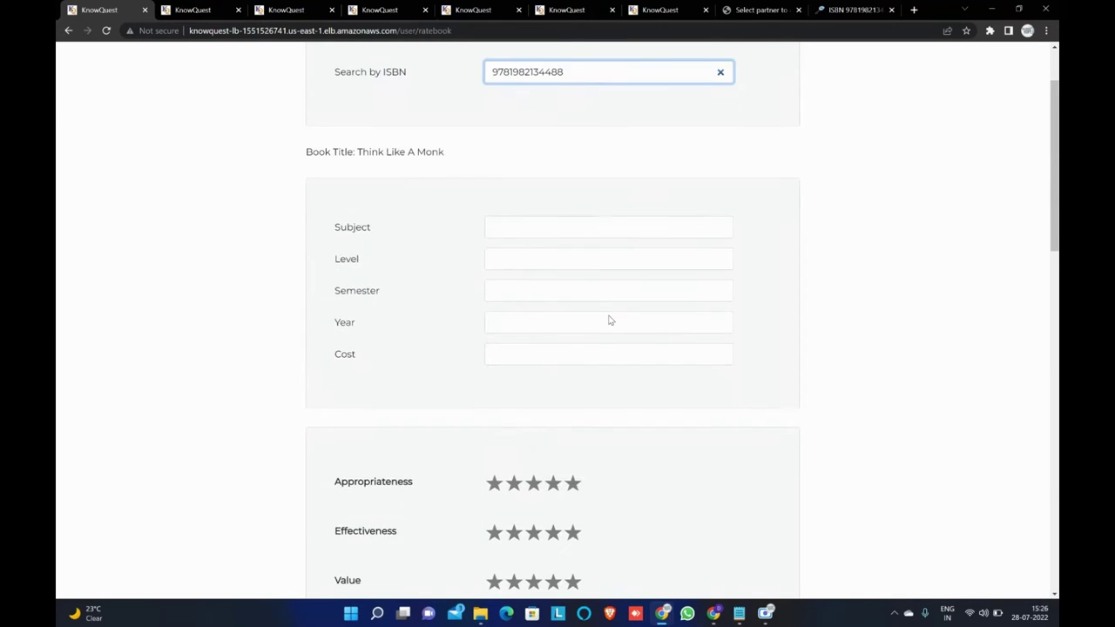
scroll(610, 319, up, 1)
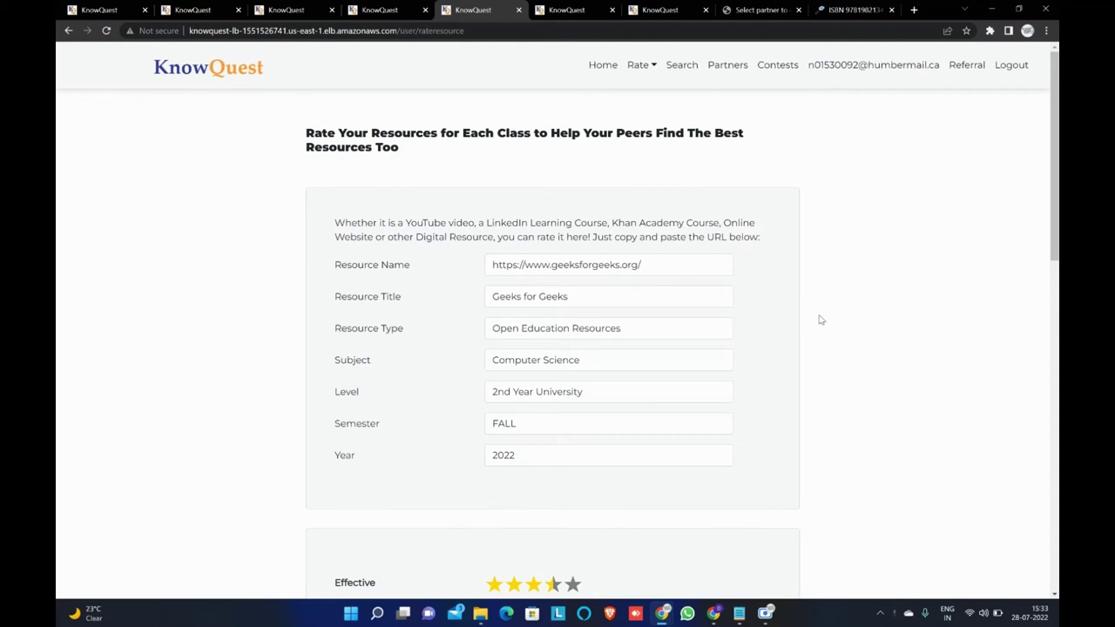
- Check the Geeks for Geeks URL, title and resource type fields without changing them
click(678, 267)
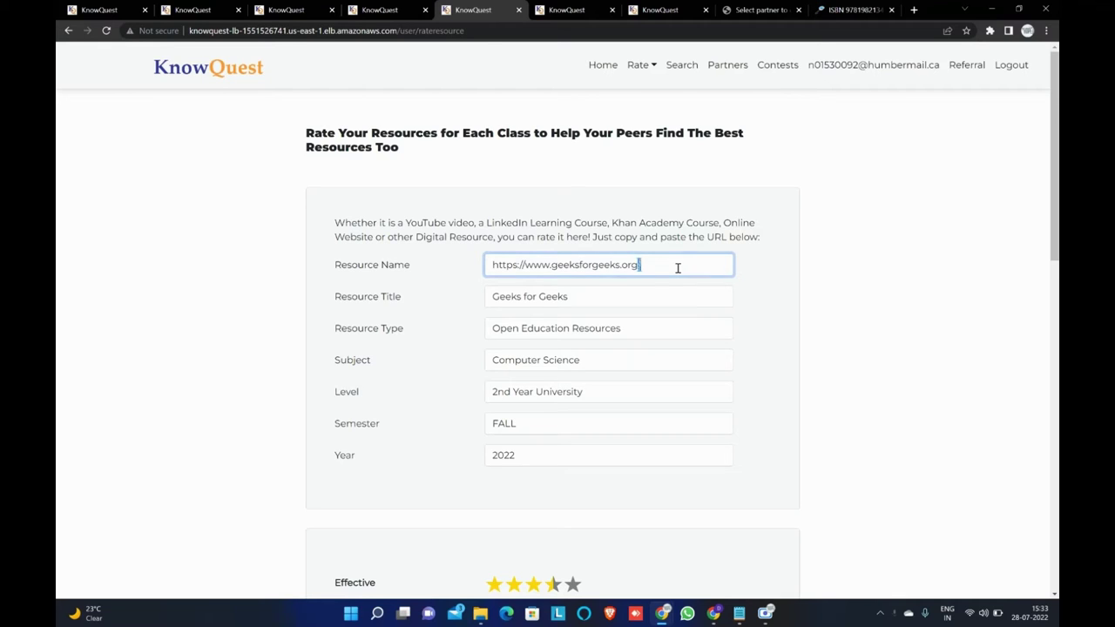
key(ctrl+a)
click(791, 276)
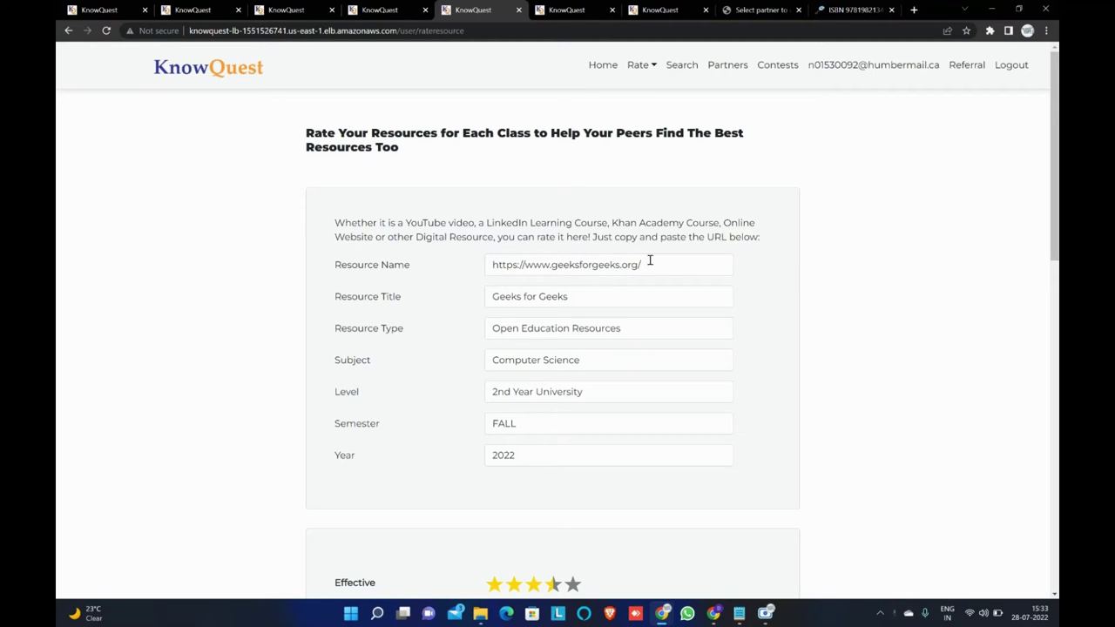
click(584, 304)
click(550, 335)
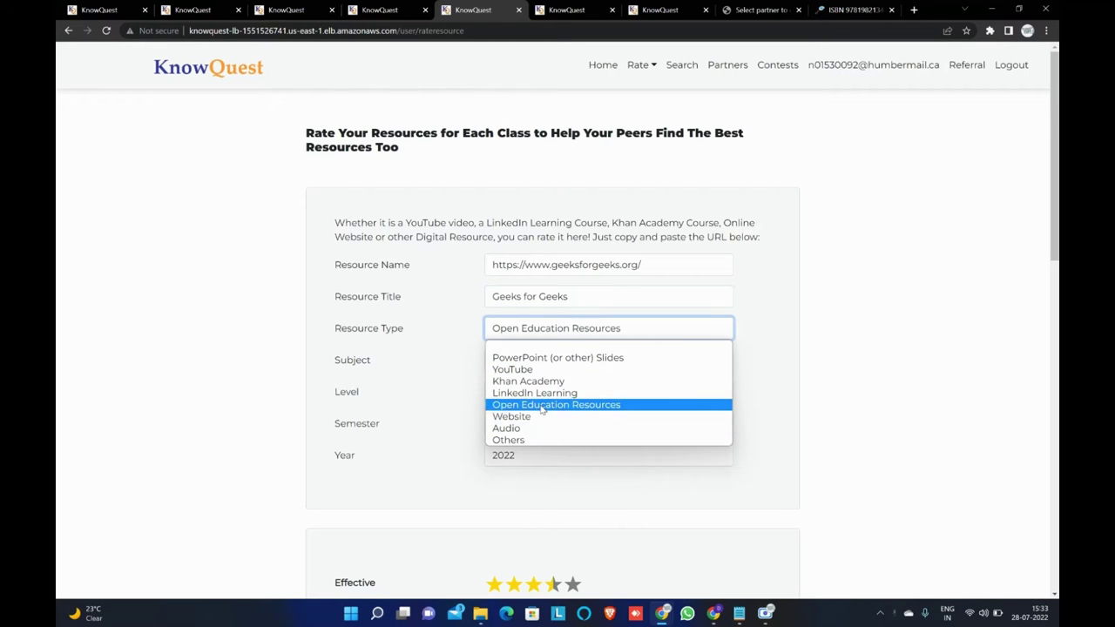
click(819, 392)
- Submit the review with its 'Great resource to learn!' comment and dismiss the confirmation
scroll(644, 348, down, 1)
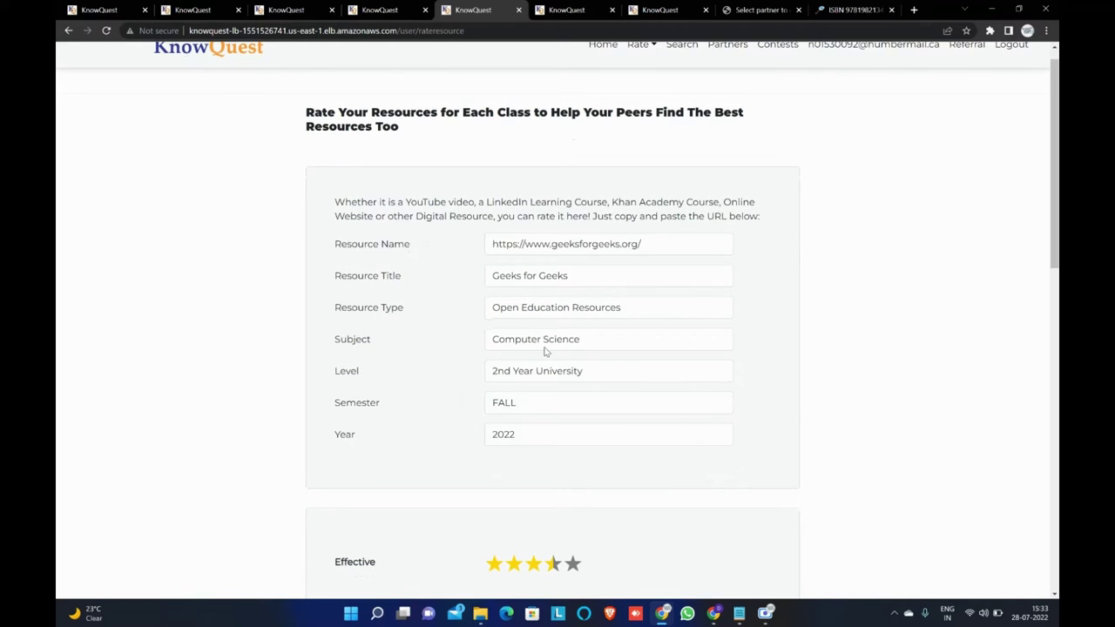
scroll(545, 349, down, 1)
scroll(580, 283, down, 1)
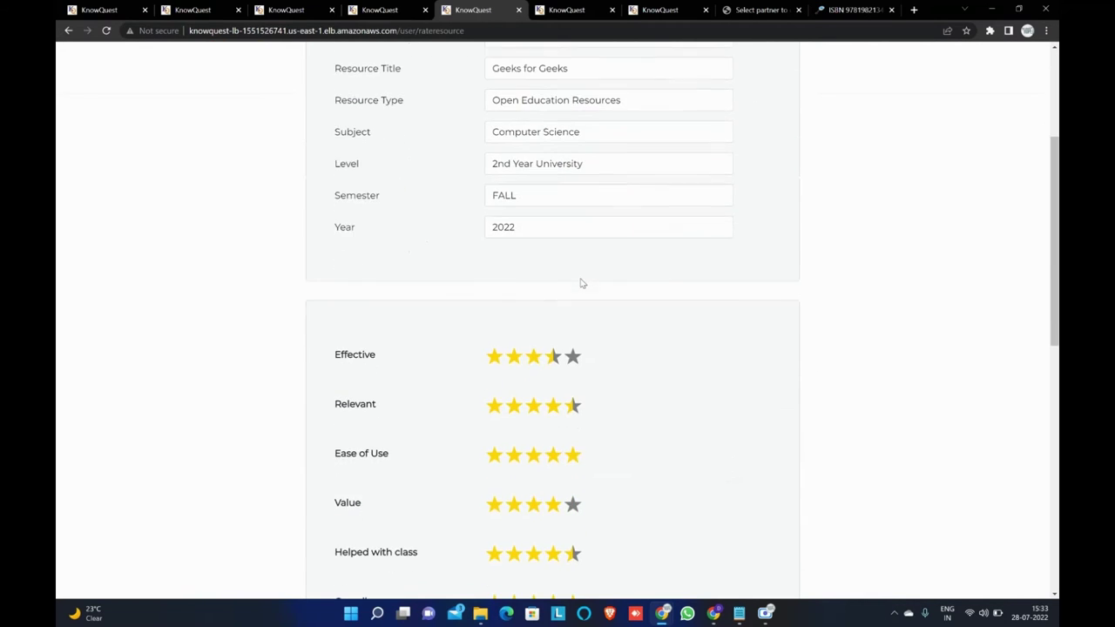
scroll(581, 283, down, 2)
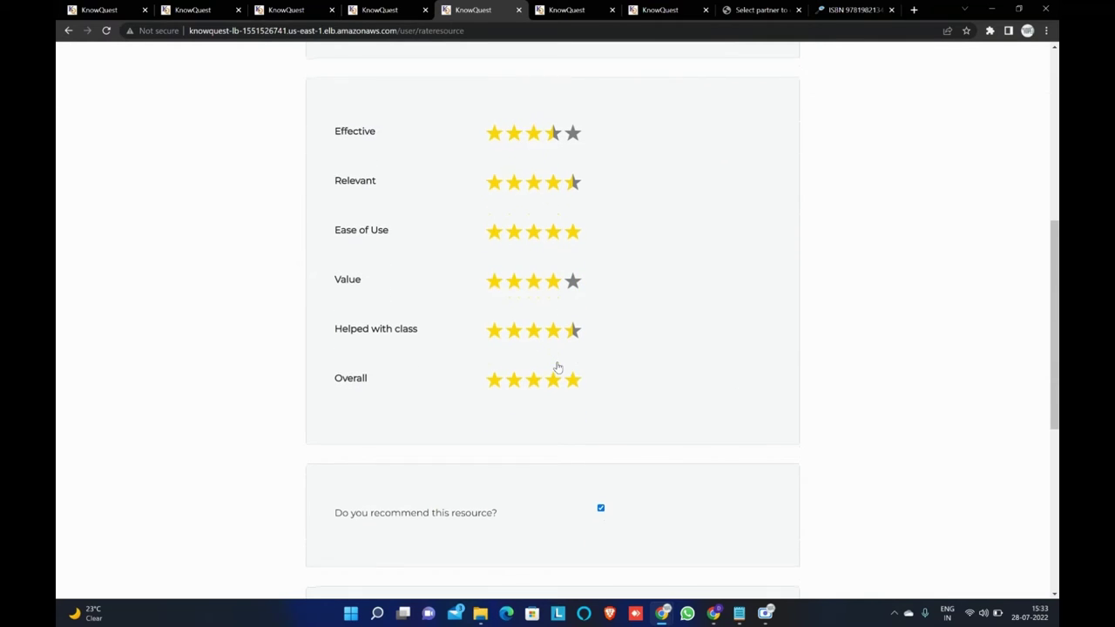
scroll(530, 302, down, 1)
scroll(546, 276, down, 2)
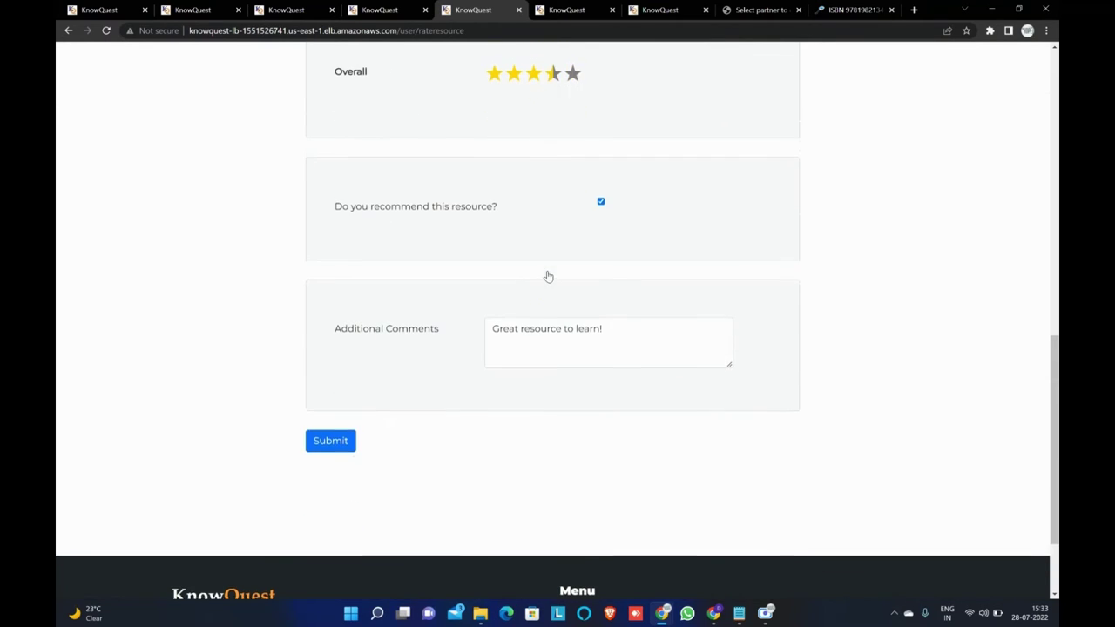
click(349, 437)
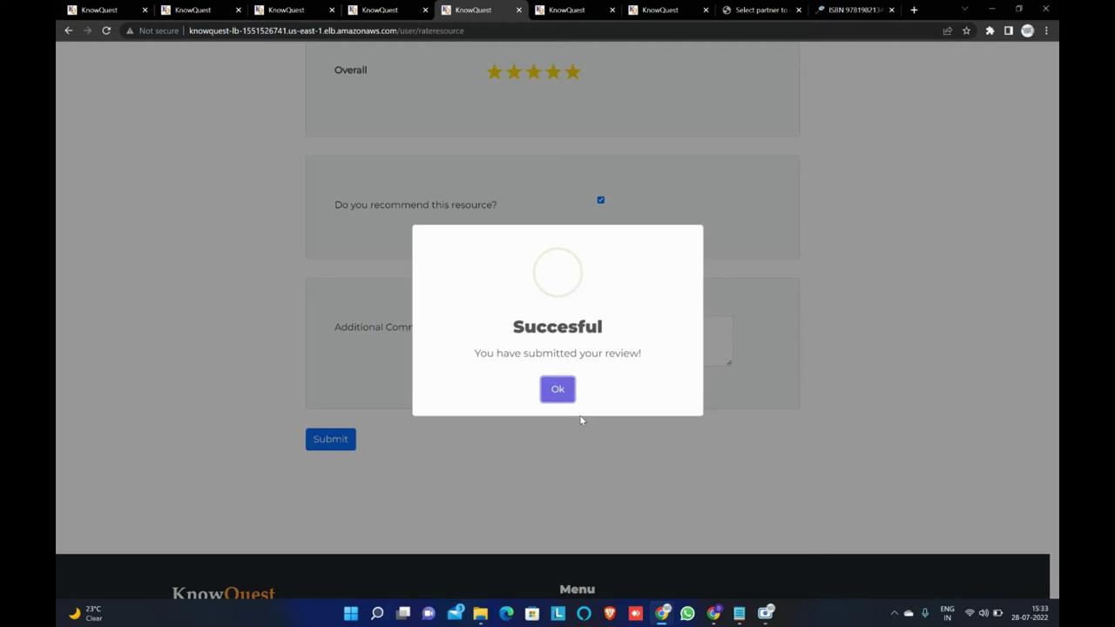
click(557, 392)
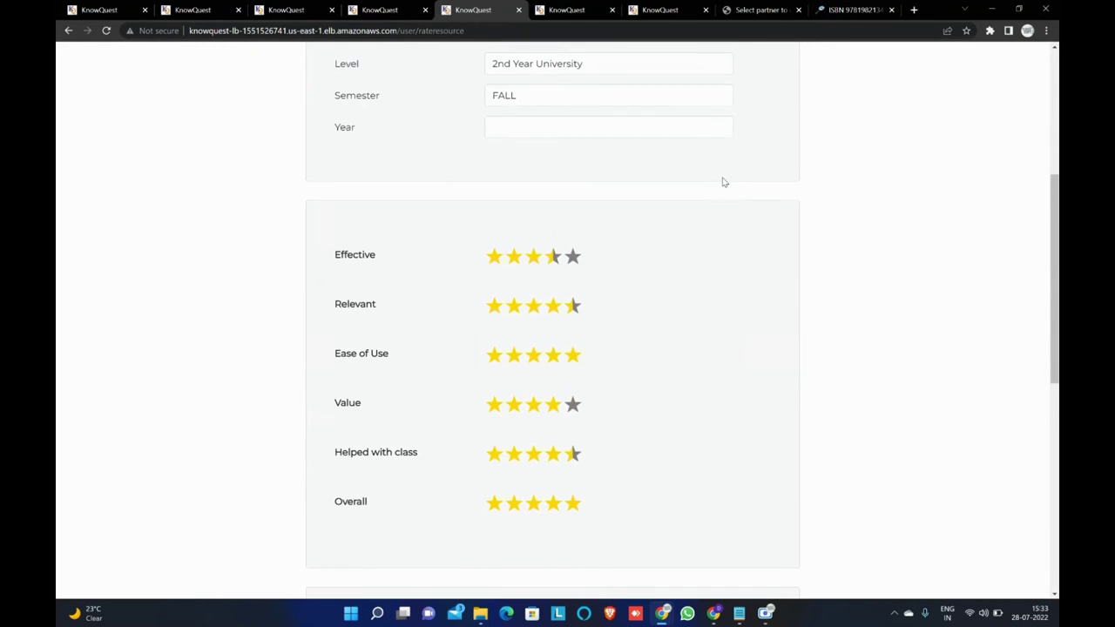
- Search for 'Gee' with the context set to Resource
click(570, 10)
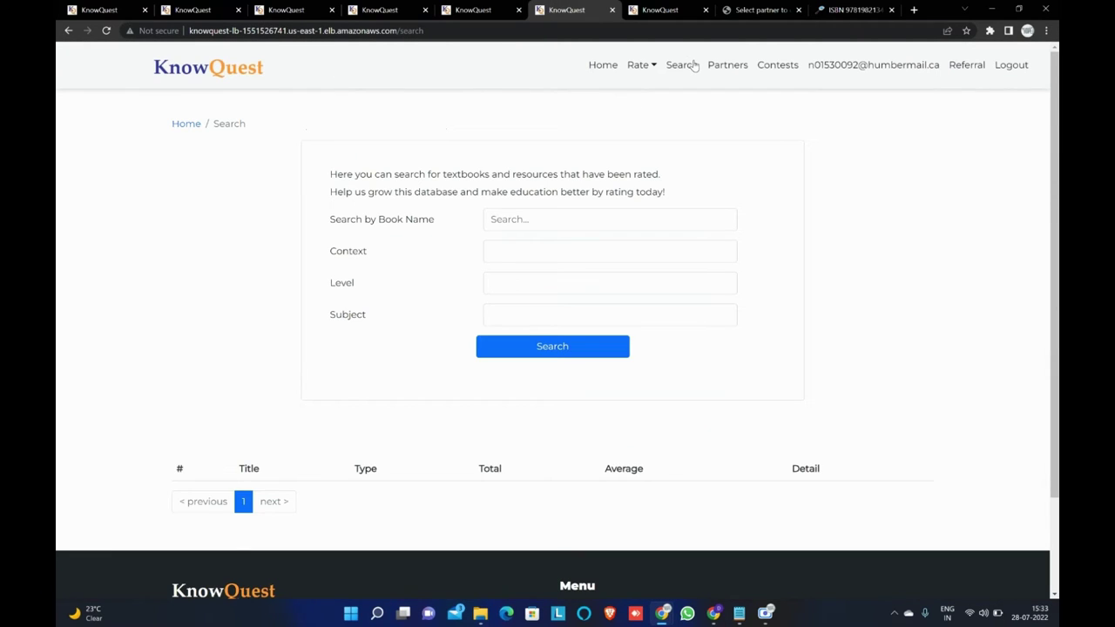
click(551, 219)
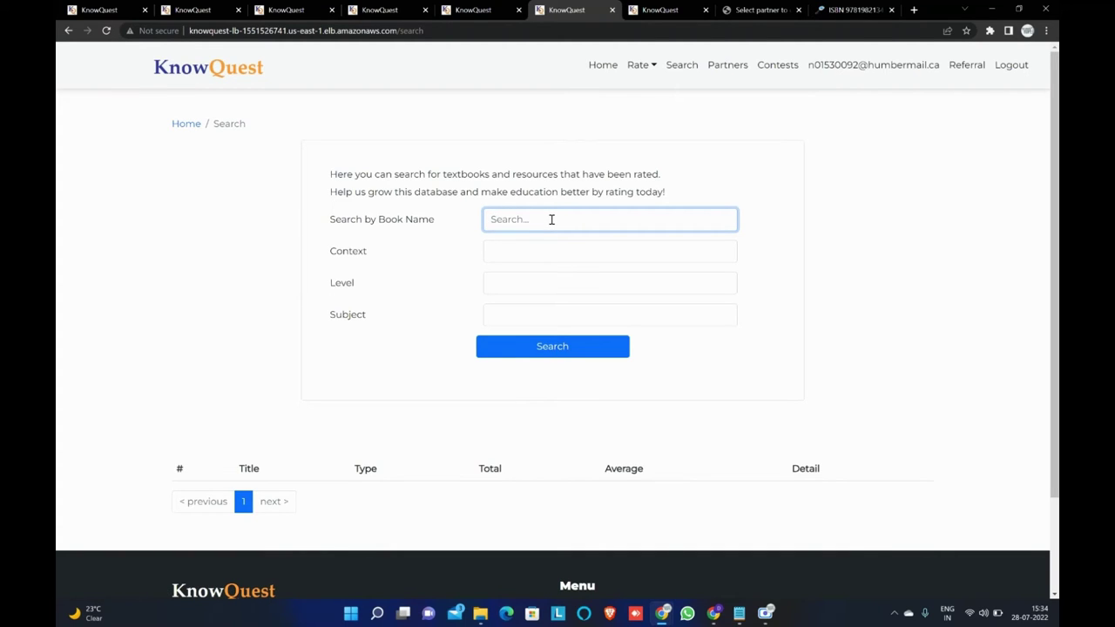
text(Geeks)
click(547, 249)
click(524, 293)
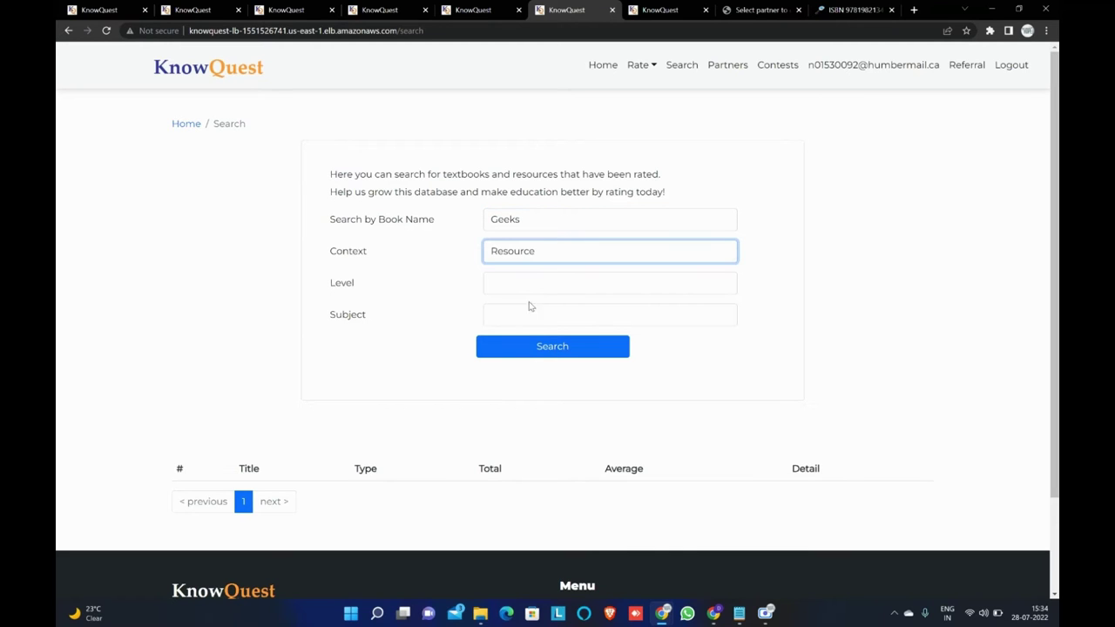
click(525, 347)
scroll(391, 344, down, 2)
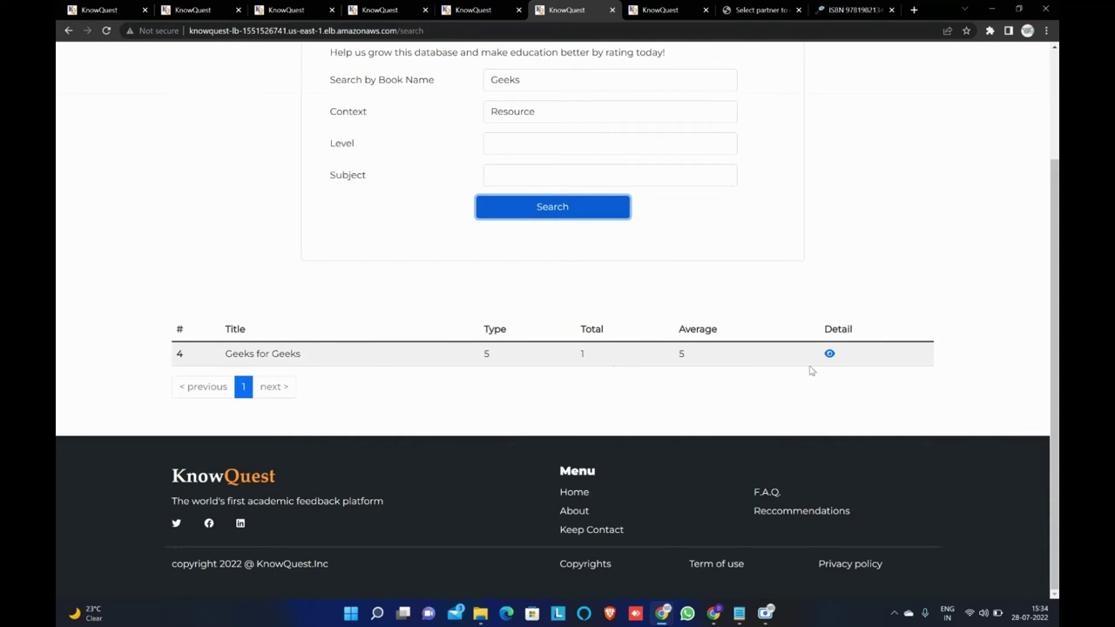
scroll(533, 202, up, 2)
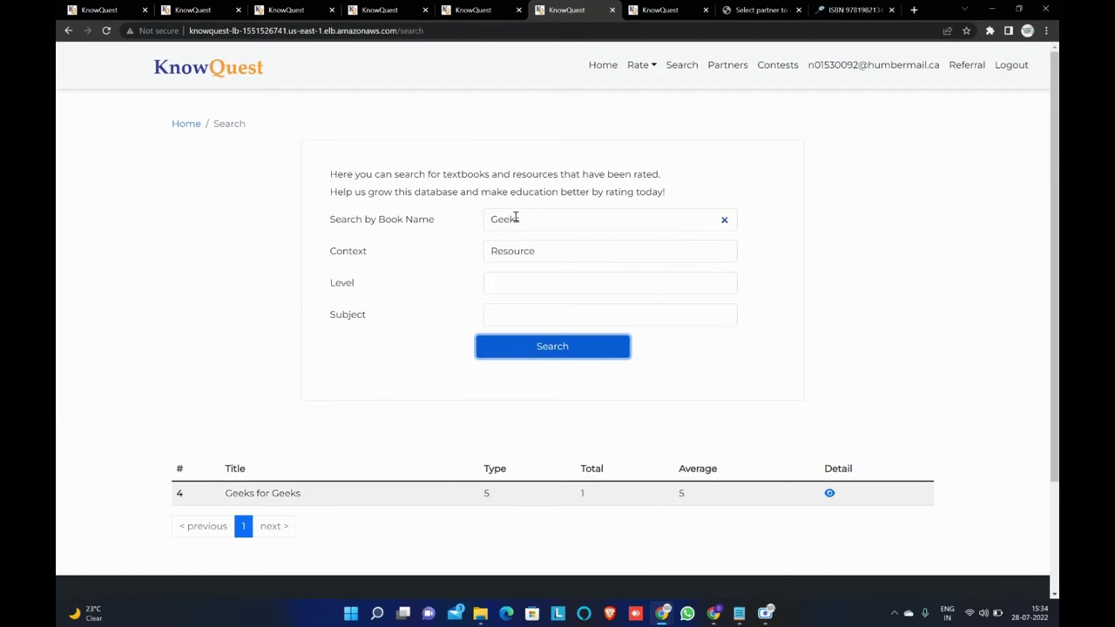
- Search Books for 'Power' and open The 48 Laws of Power rating details
double_click(515, 216)
text(Power)
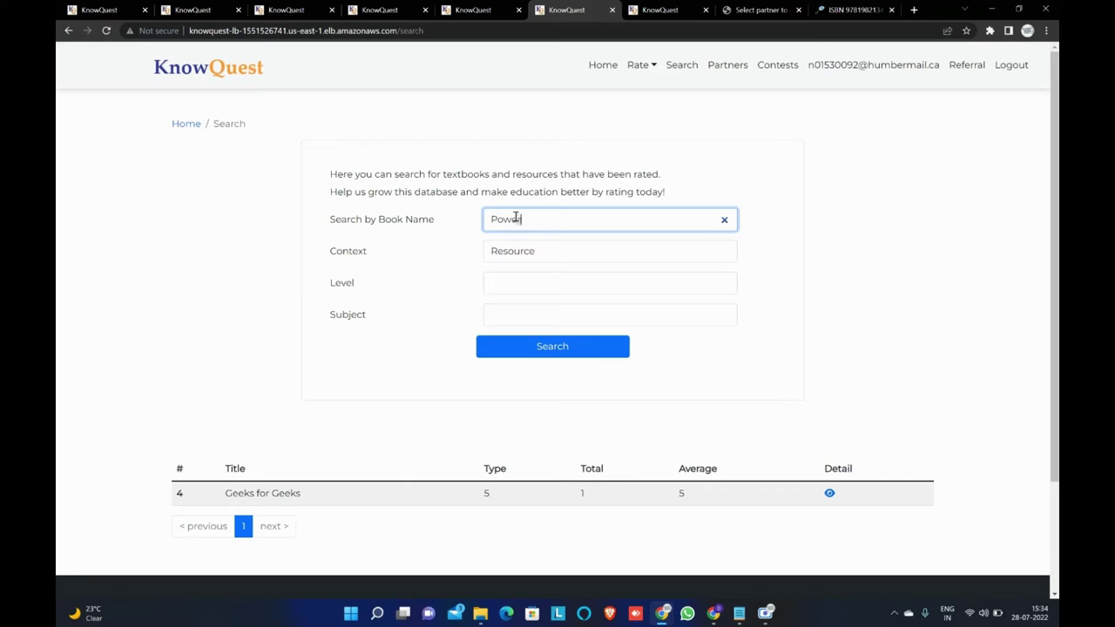
click(530, 257)
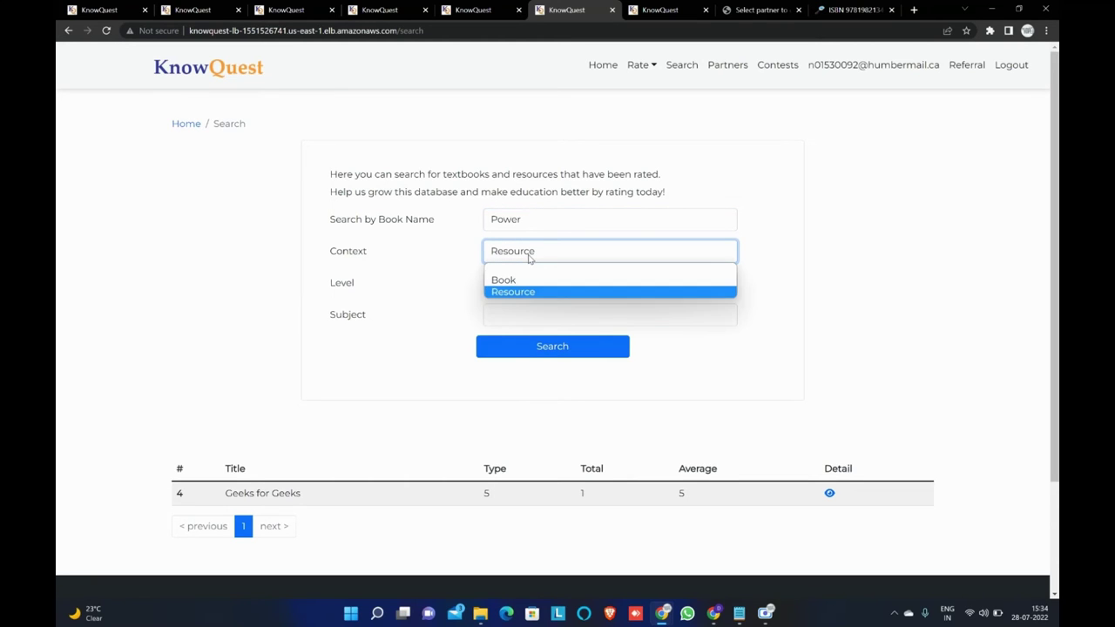
click(522, 282)
click(532, 346)
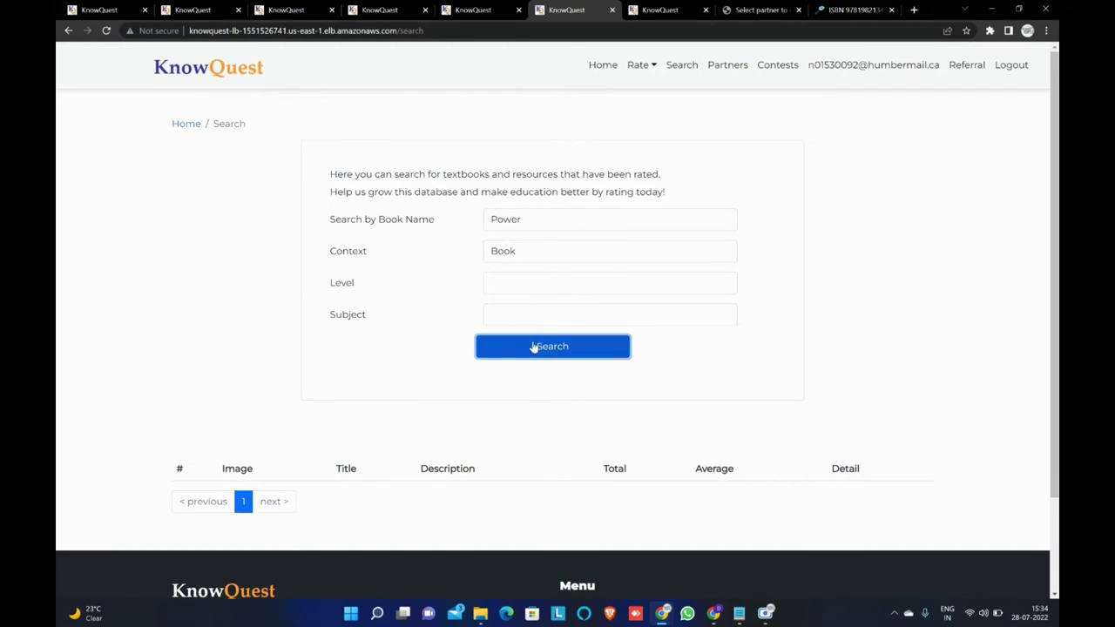
scroll(416, 485, down, 1)
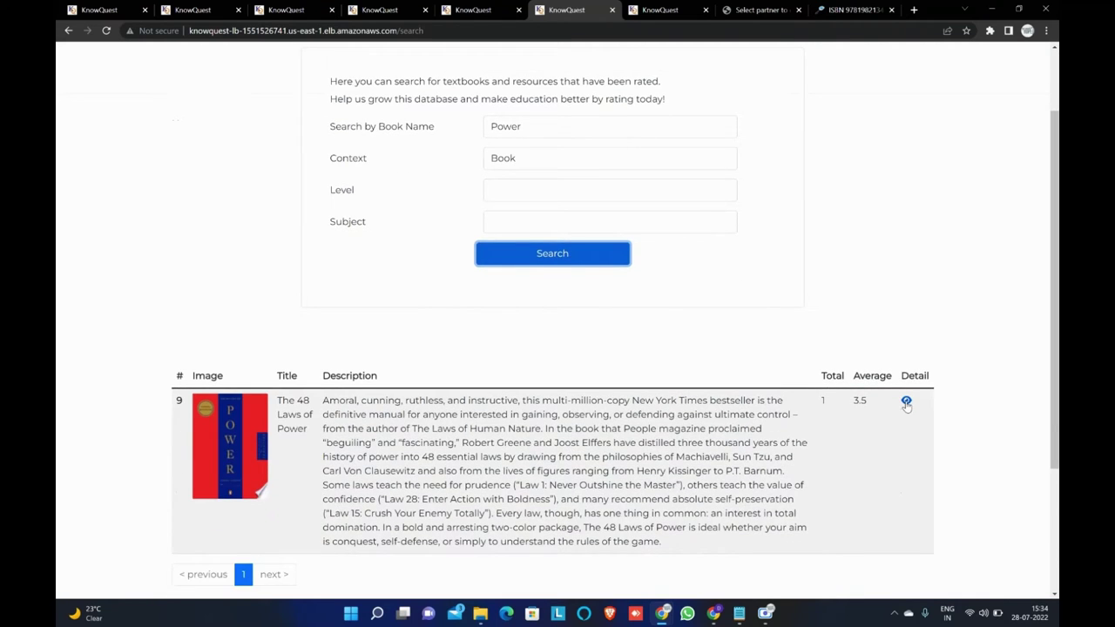
click(905, 402)
scroll(597, 378, down, 1)
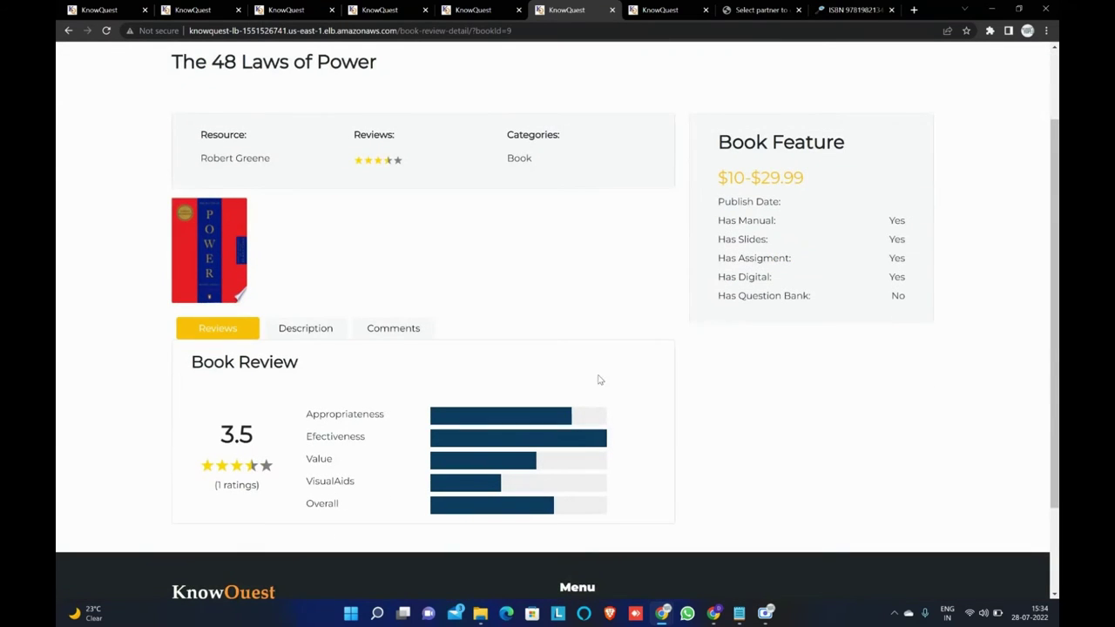
scroll(567, 398, up, 1)
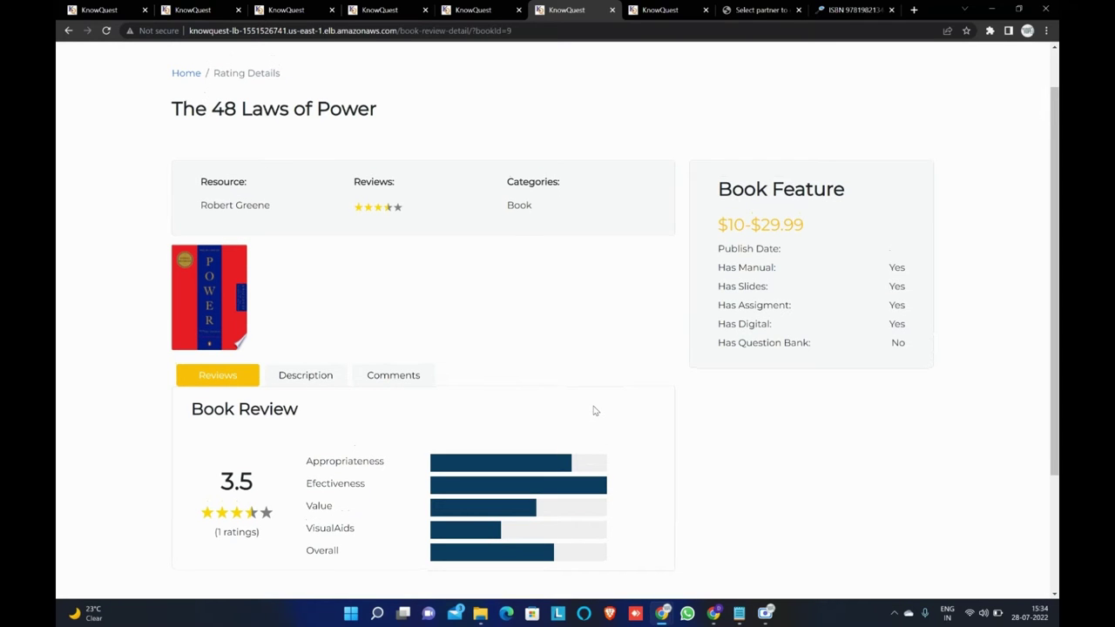
scroll(693, 343, up, 1)
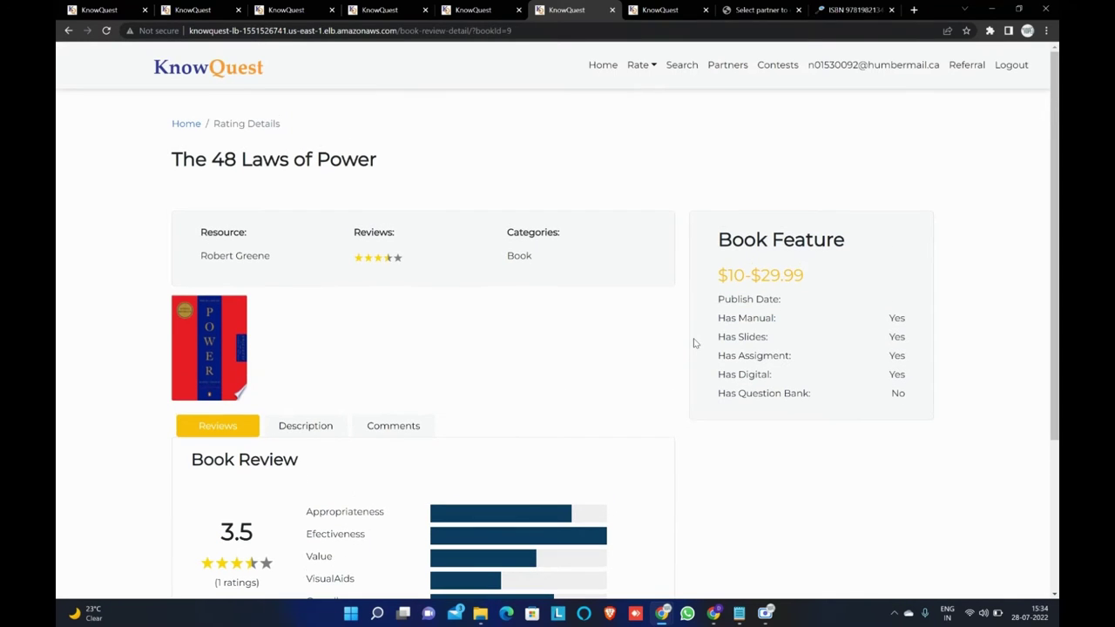
- From the profile's Textbook Ratings list, open rating 24, the Subtle Art review, for editing
click(661, 12)
click(830, 69)
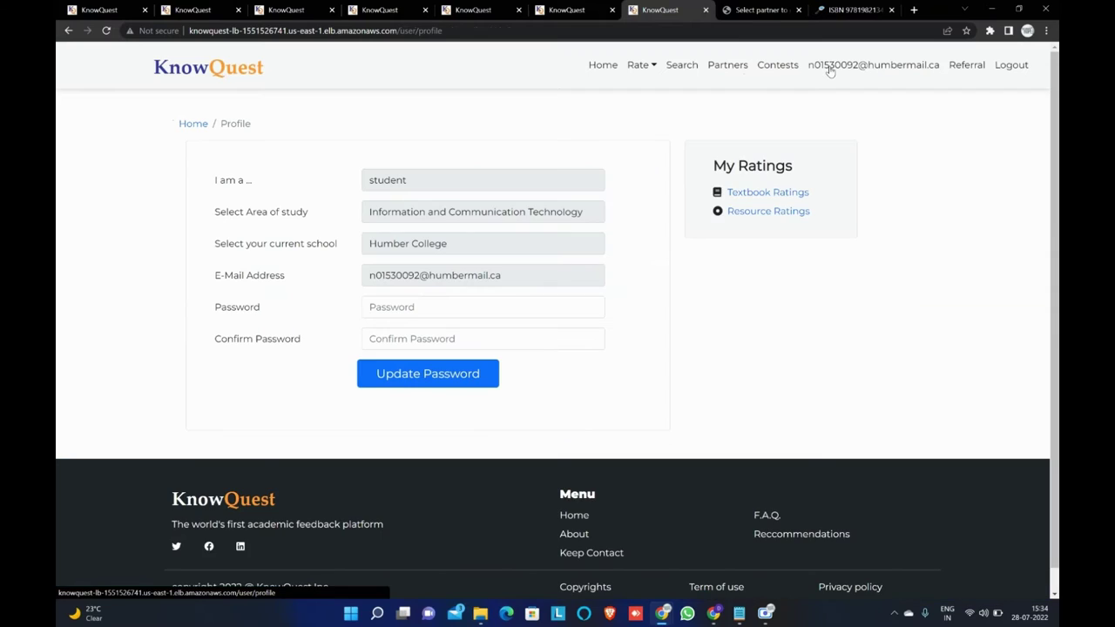
click(758, 198)
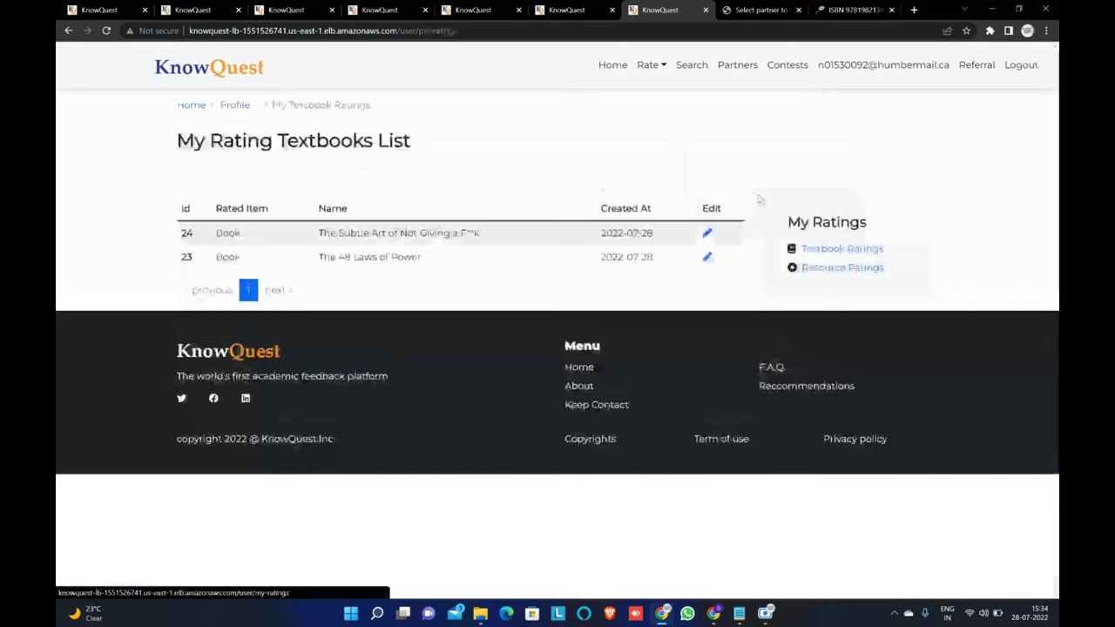
click(707, 239)
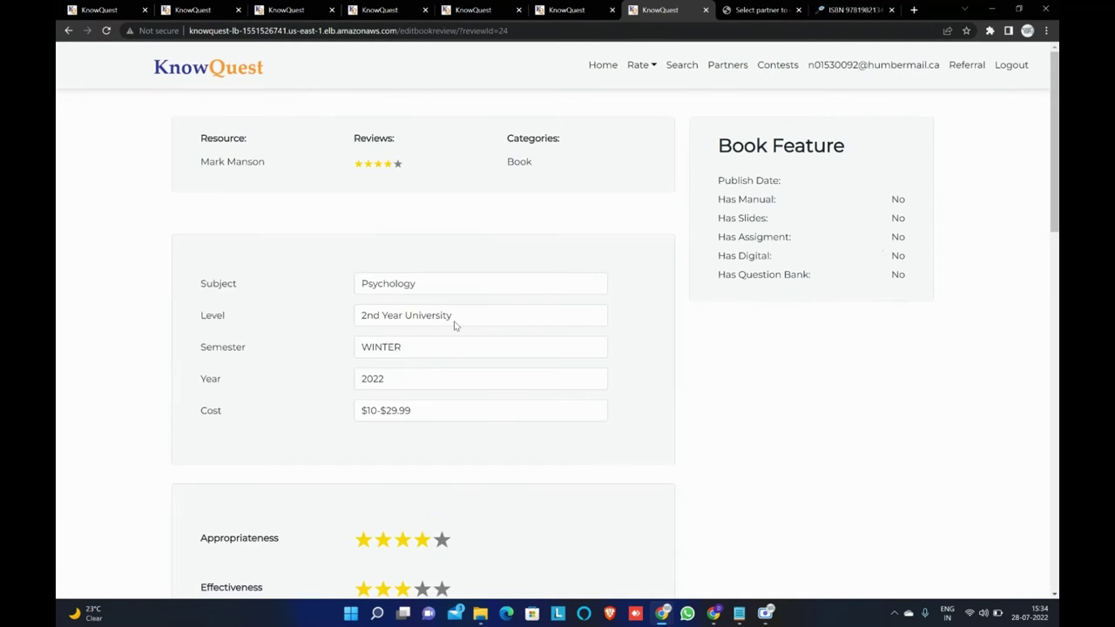
scroll(454, 326, down, 2)
scroll(454, 326, down, 3)
scroll(378, 360, down, 6)
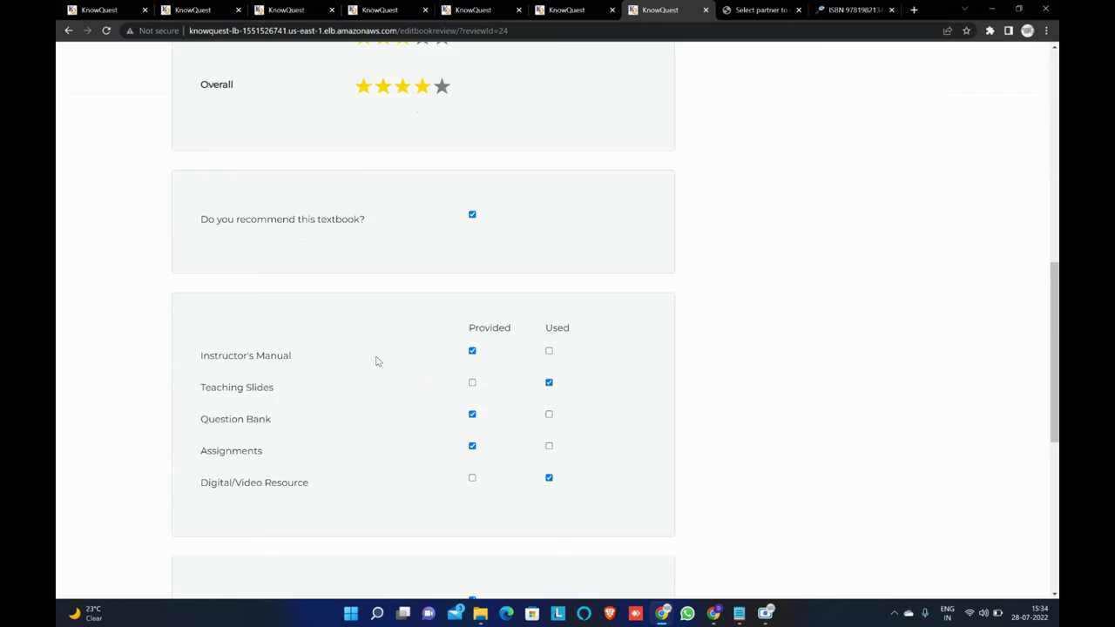
scroll(378, 360, down, 2)
scroll(377, 360, up, 13)
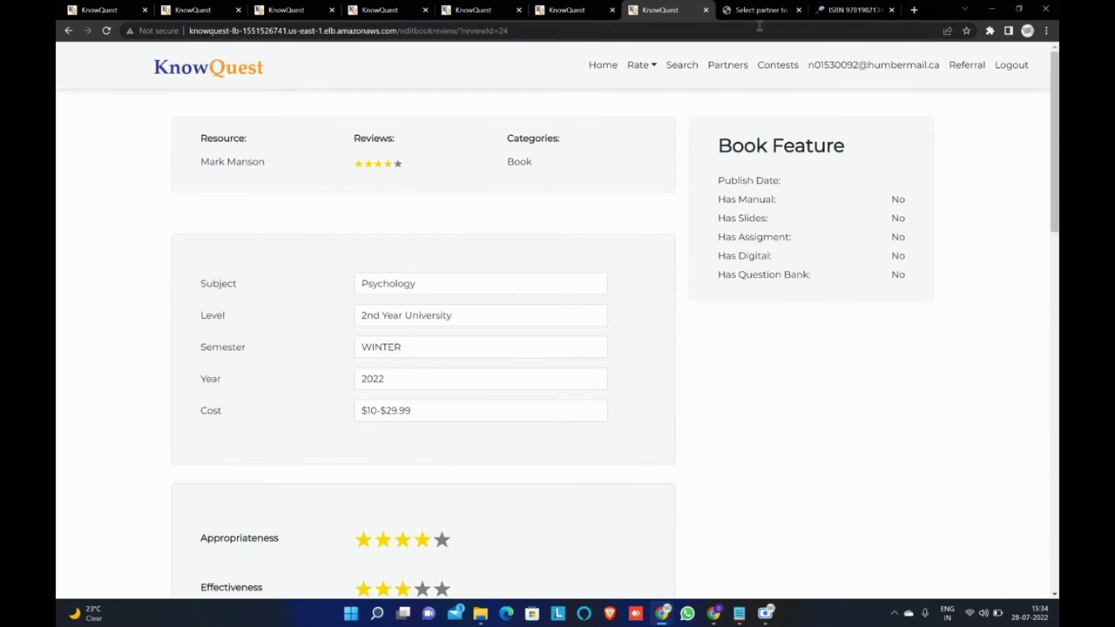
- Revisit the Partners page's two The Big Leaf offers, then switch to the Django admin partner list
click(725, 67)
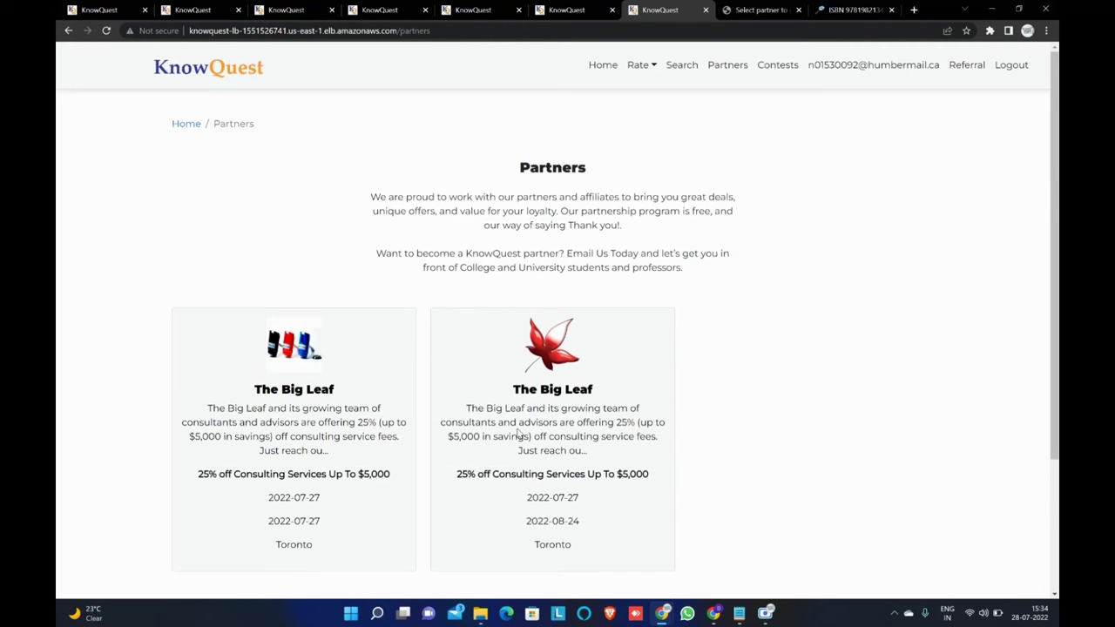
scroll(518, 431, down, 3)
scroll(514, 435, up, 3)
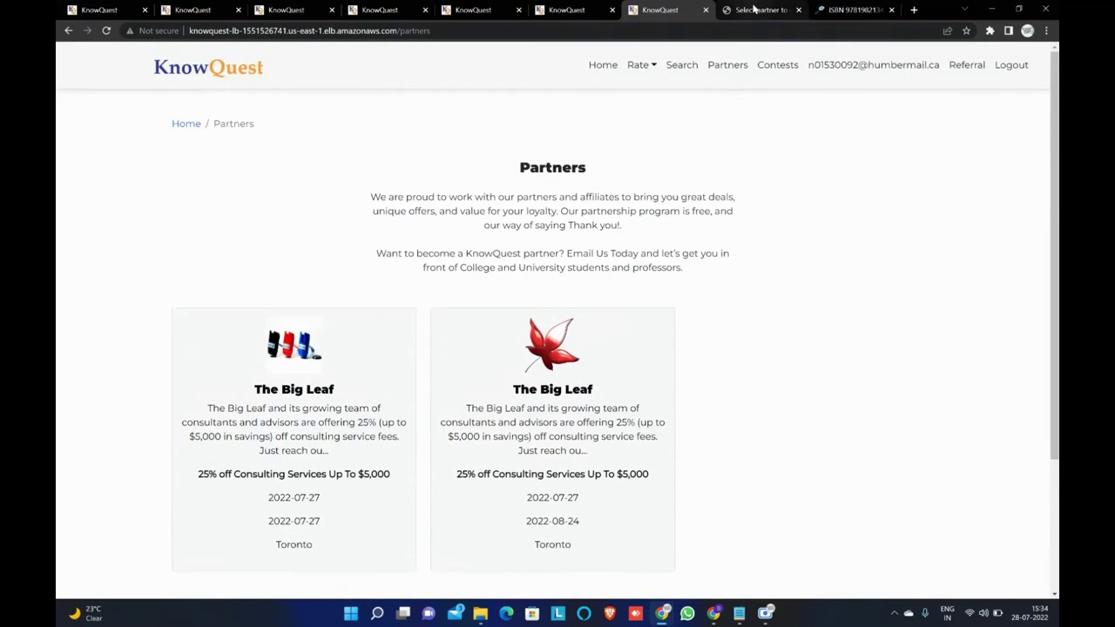
click(754, 9)
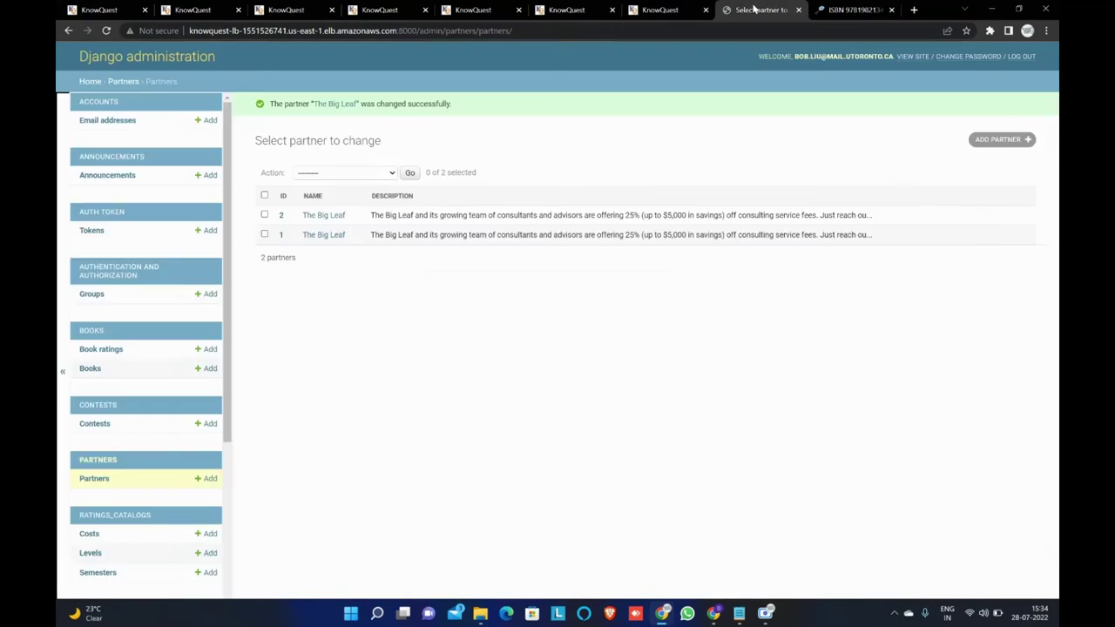
- Re-save The Big Leaf partner record (ID 1) in Django admin, then return to the KnowQuest site
click(94, 478)
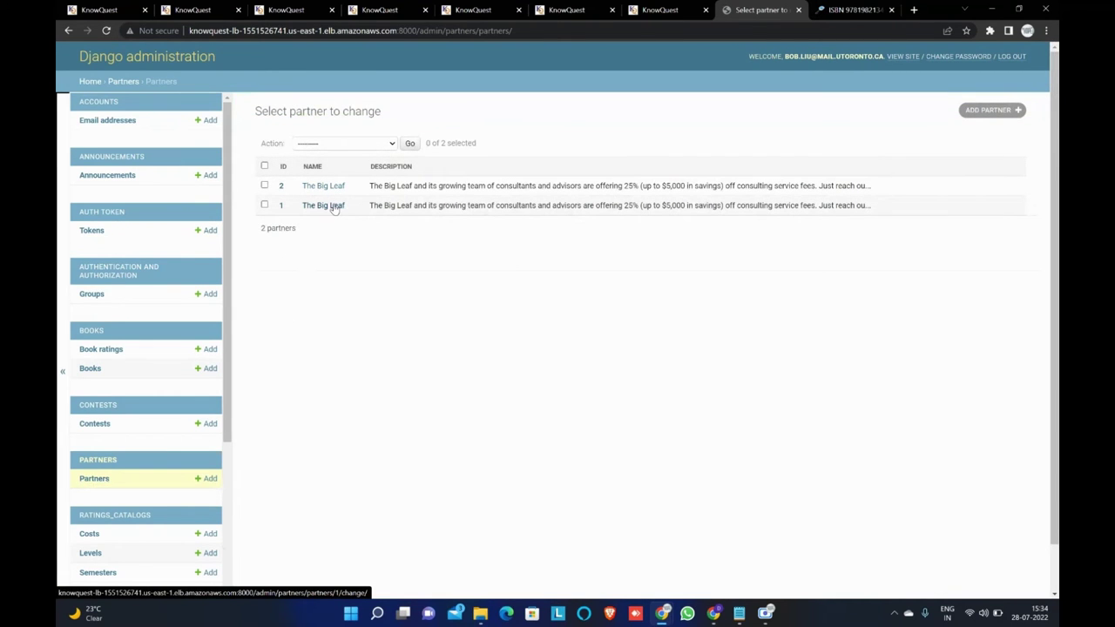
click(332, 206)
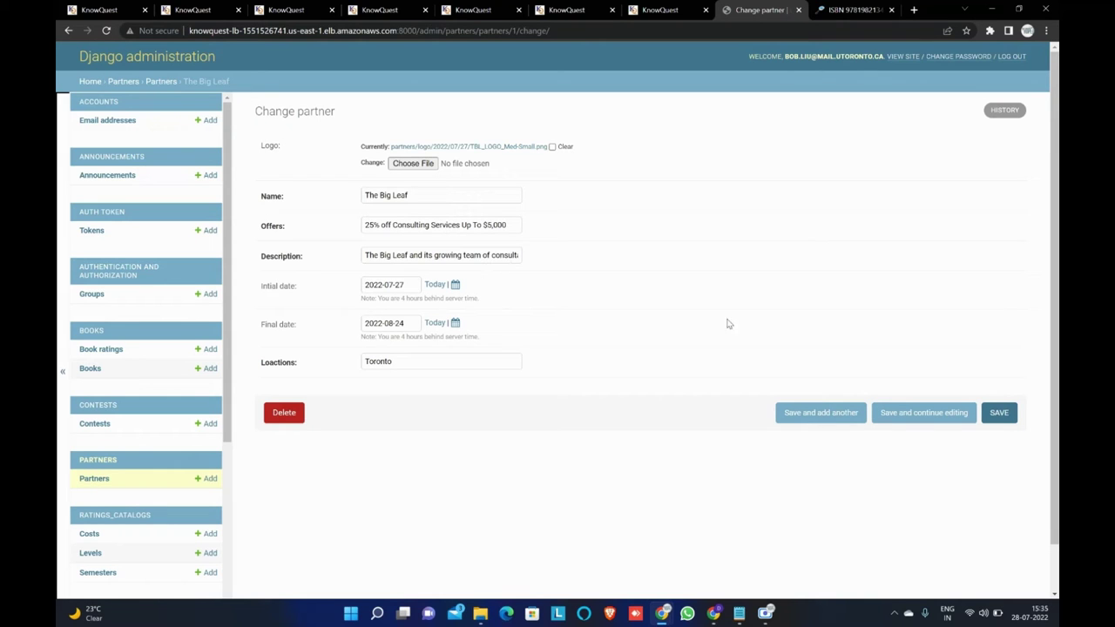
click(999, 415)
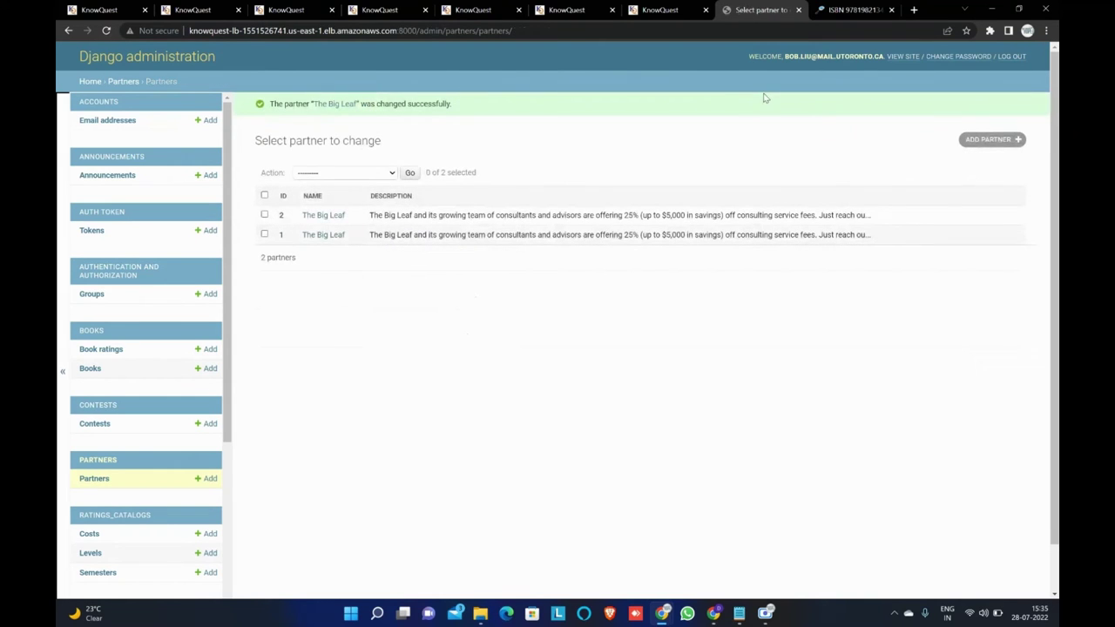
click(654, 14)
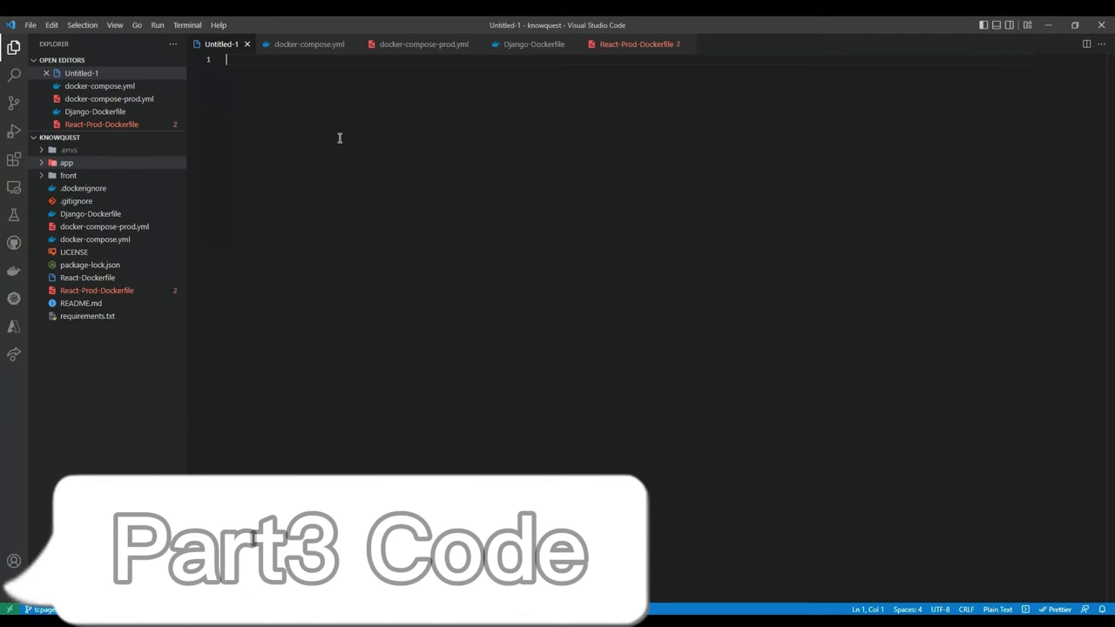
click(40, 164)
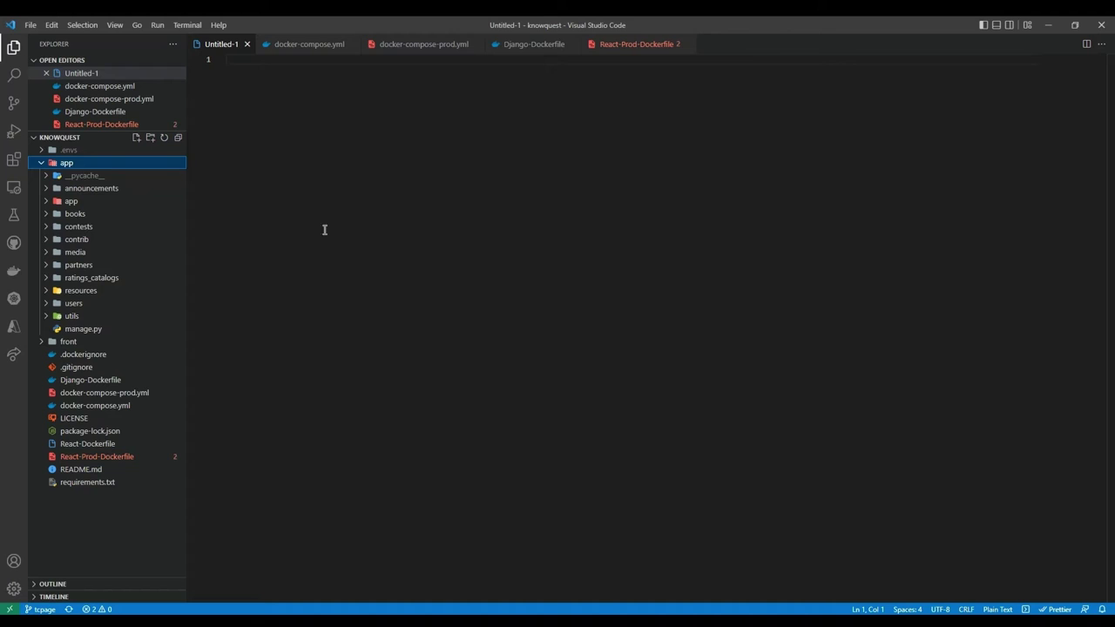
click(40, 163)
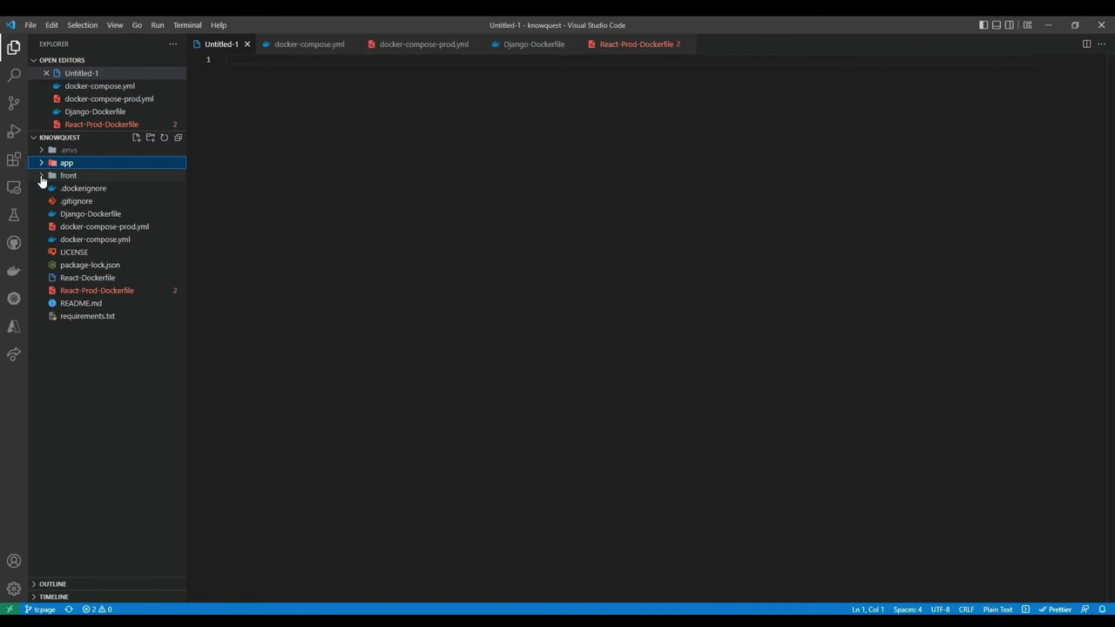
click(42, 176)
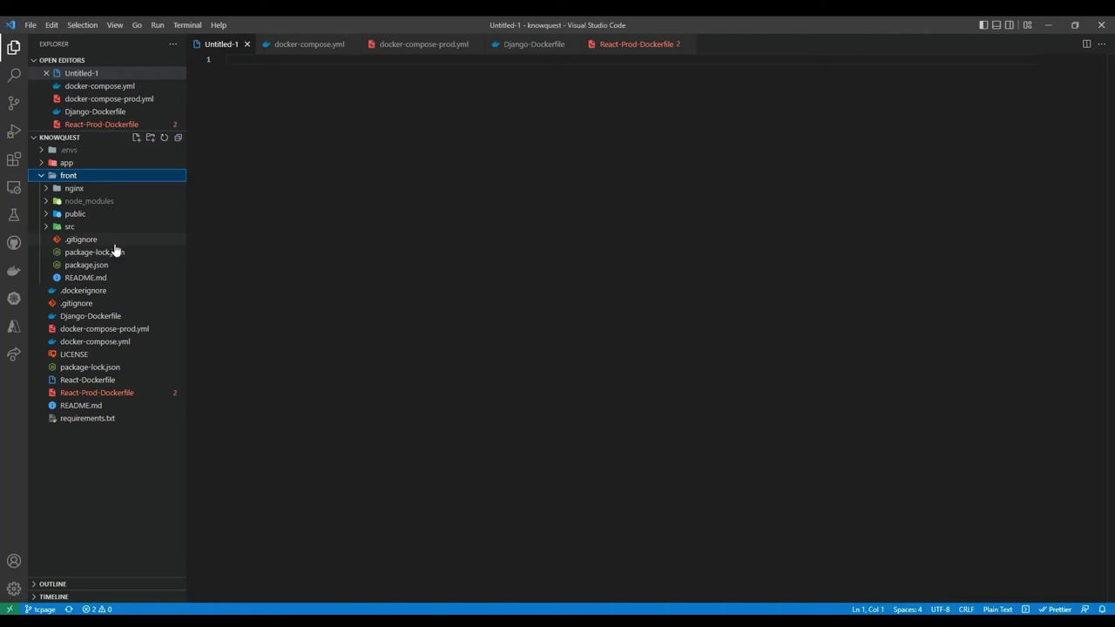
click(39, 176)
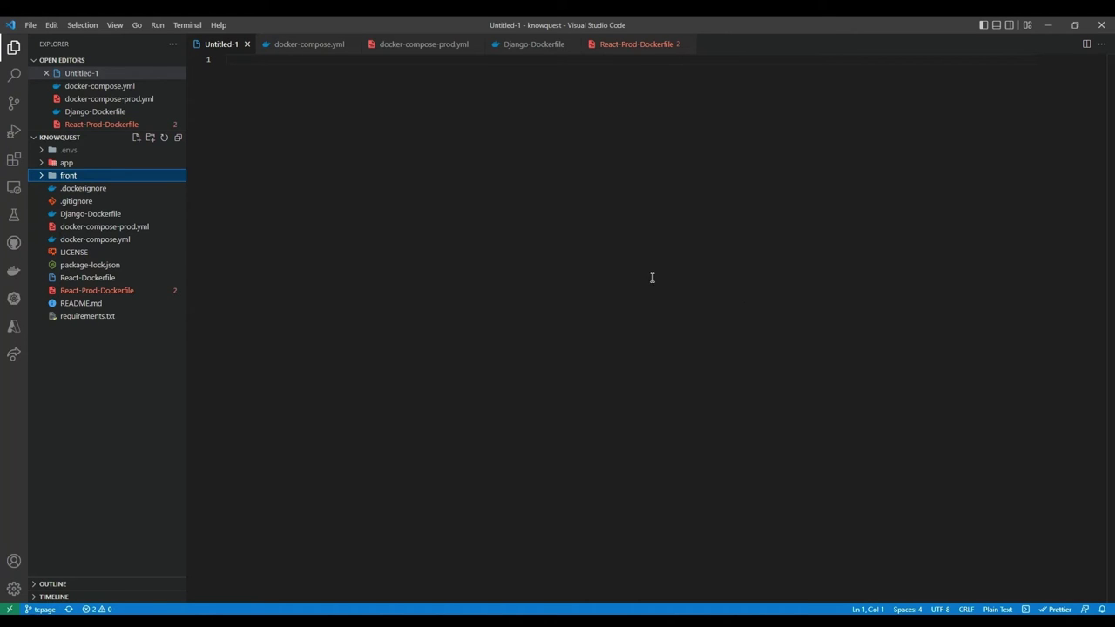
- Review docker-compose.yml and docker-compose-prod.yml, then highlight Django-Dockerfile's dependency lines 5–16 and app setup lines
click(297, 45)
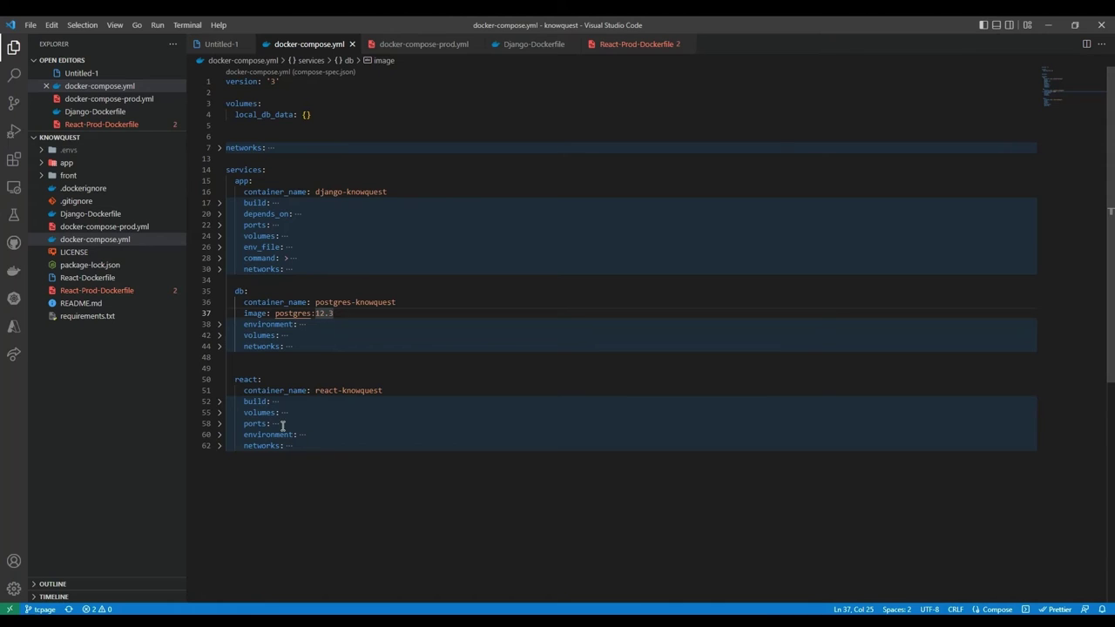
click(420, 43)
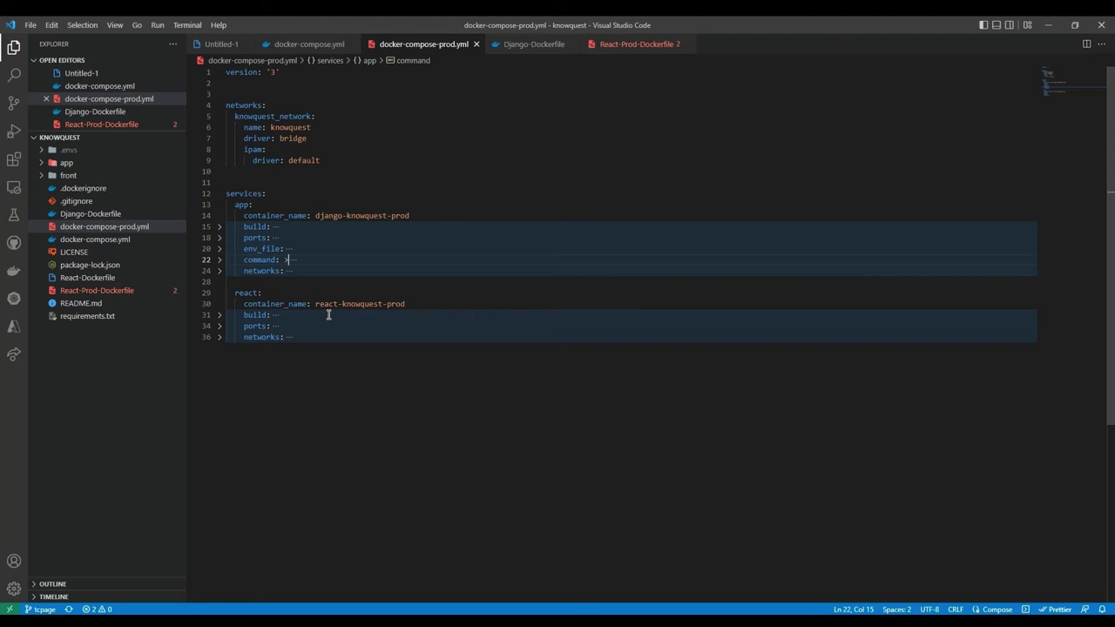
click(510, 50)
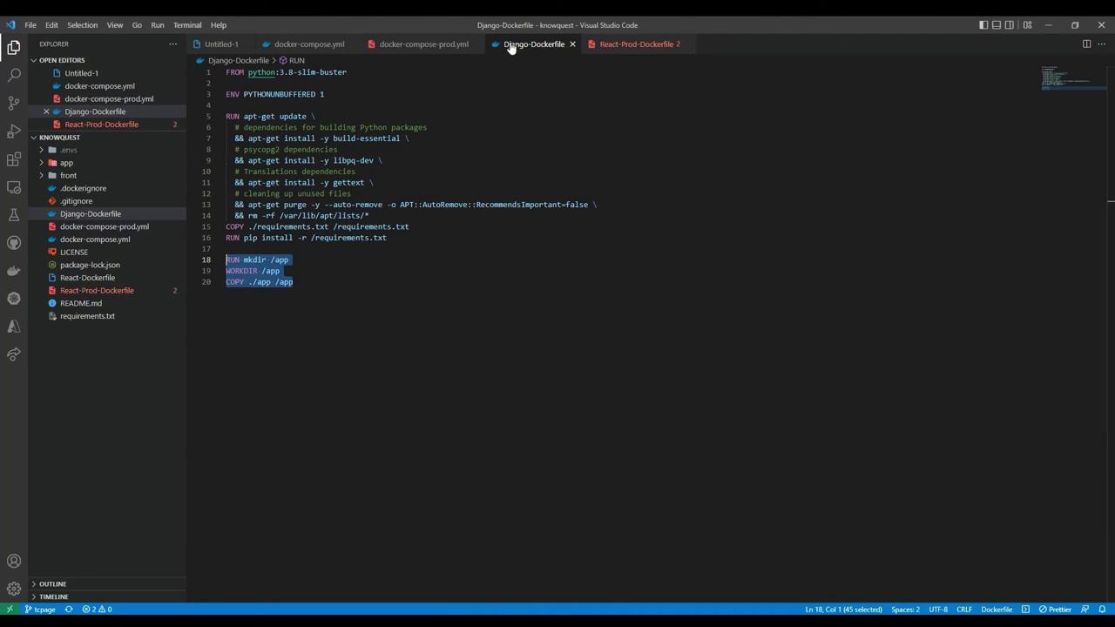
click(406, 239)
key(shift+Up)
key(shift+Up)
key(shift+Up)
key(shift+Up)
key(shift+Up)
key(shift+Up)
key(shift+Up)
key(shift+Up)
key(shift+Up)
key(shift+Up)
key(shift+Up)
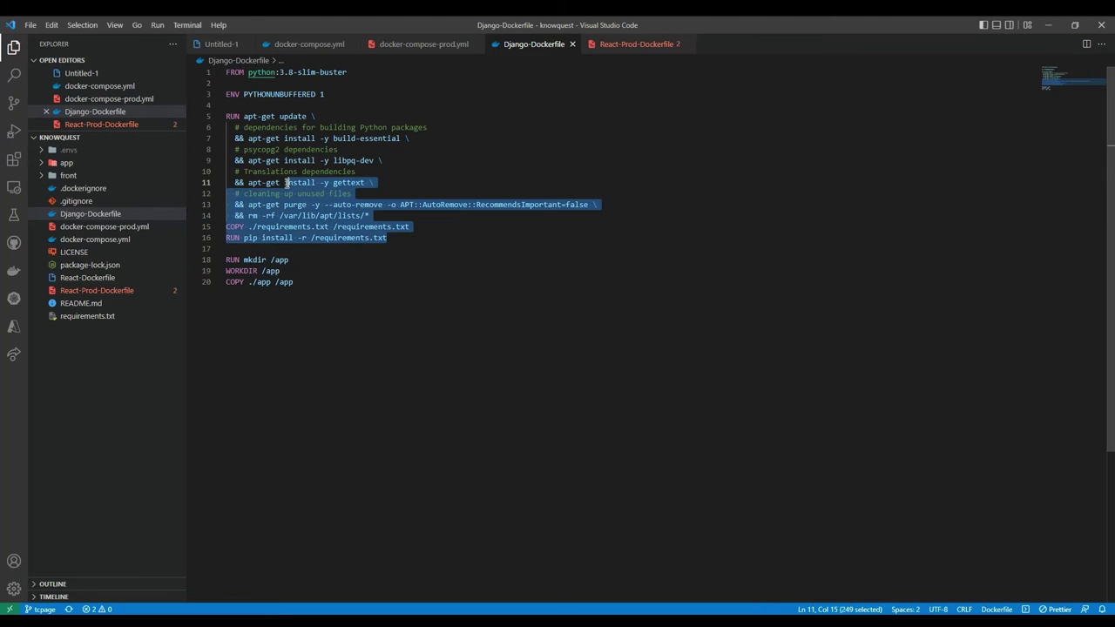
key(shift+Home)
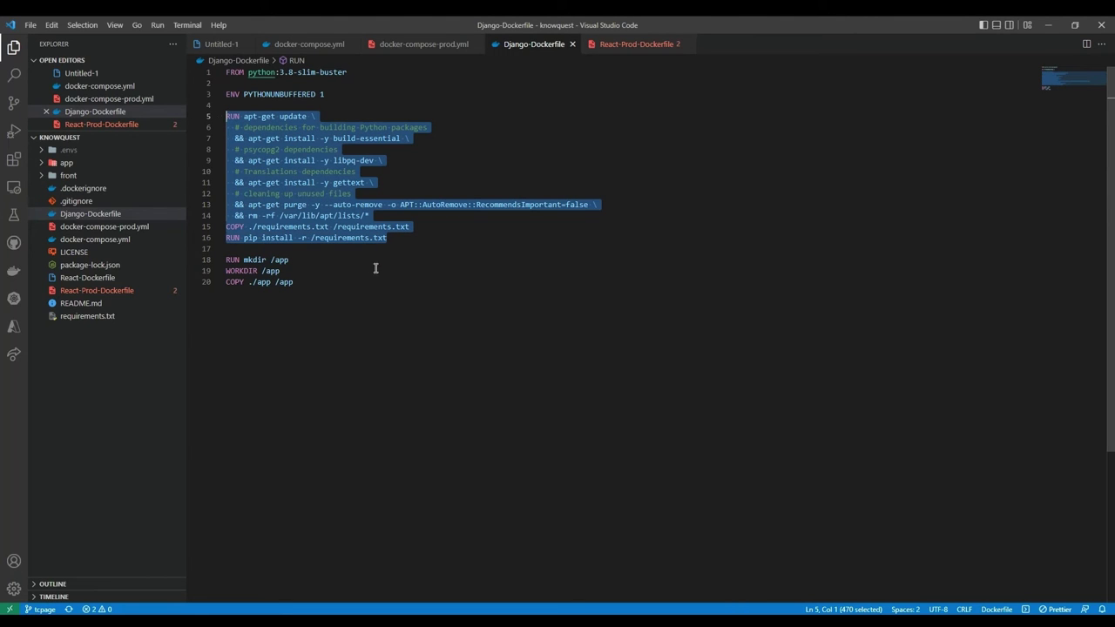
drag(313, 284, 224, 259)
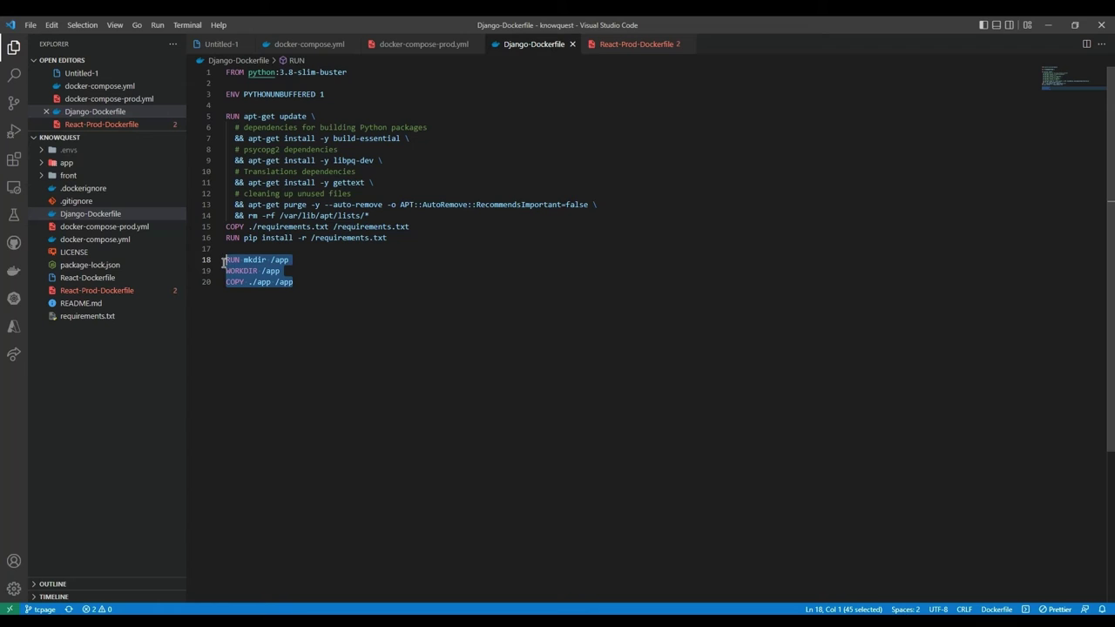
- Highlight React-Prod-Dockerfile's stage 1 build lines 1–7, add-app lines 9–11, and stage 2 nginx lines
click(620, 46)
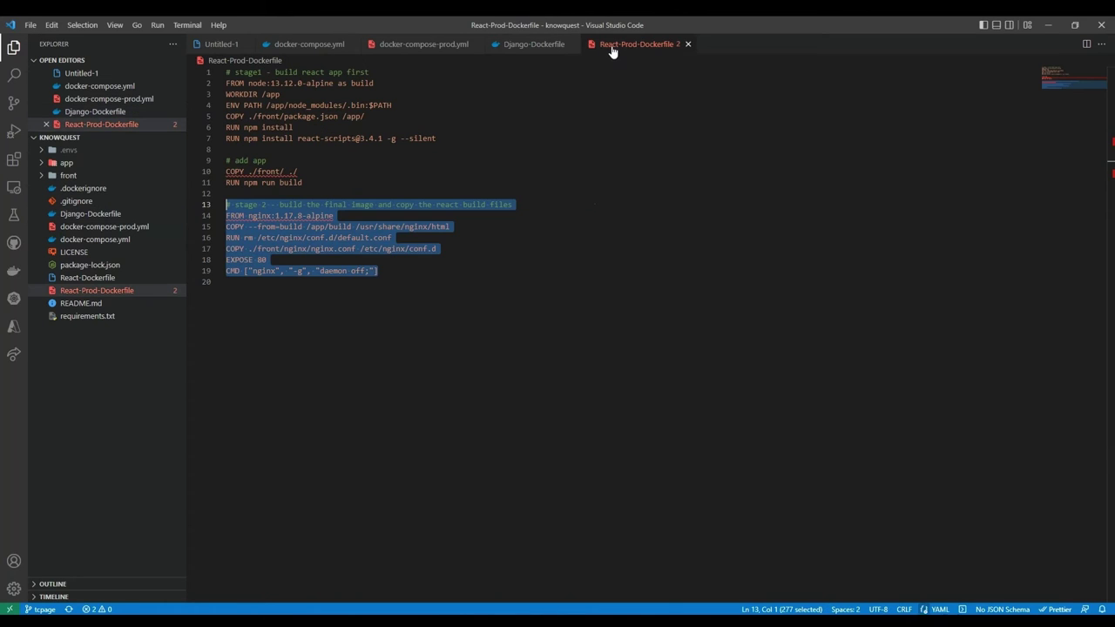
click(454, 163)
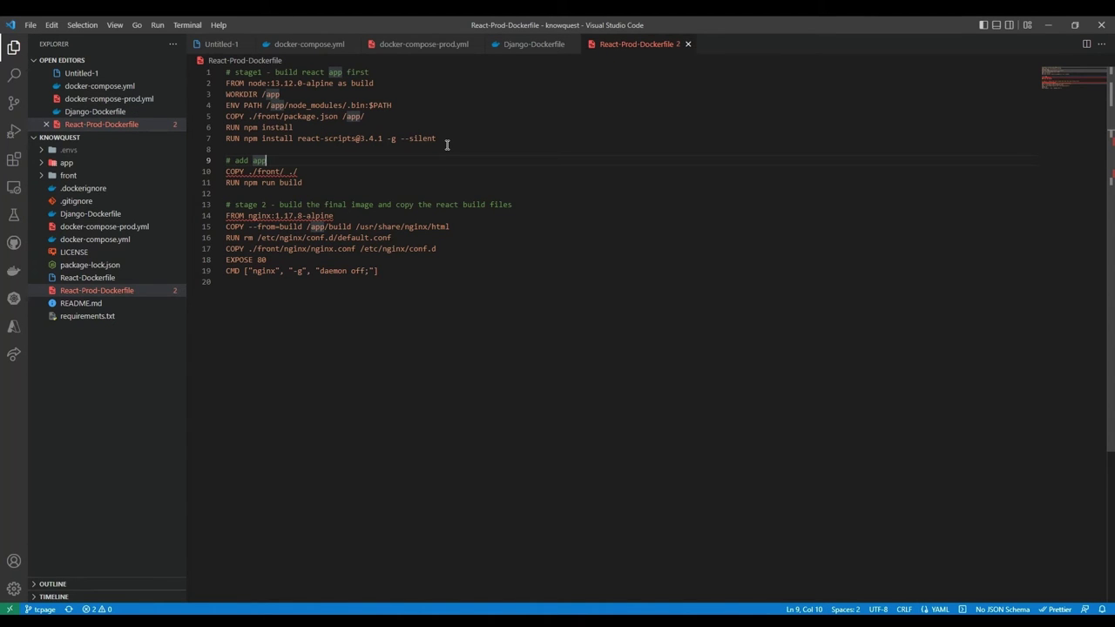
drag(442, 138, 219, 78)
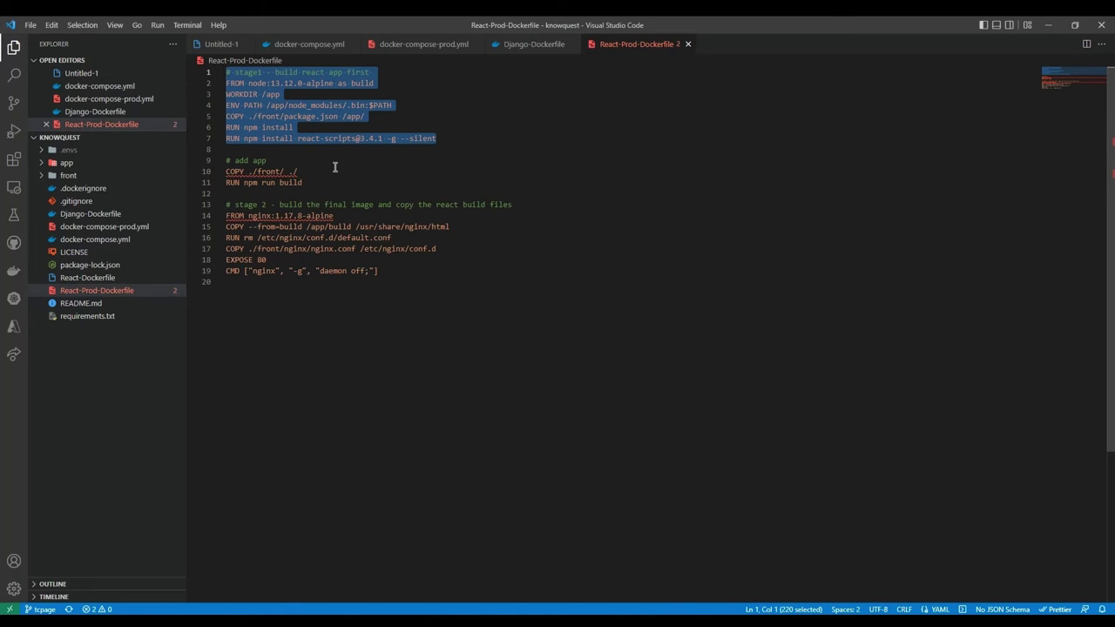
drag(305, 182, 225, 161)
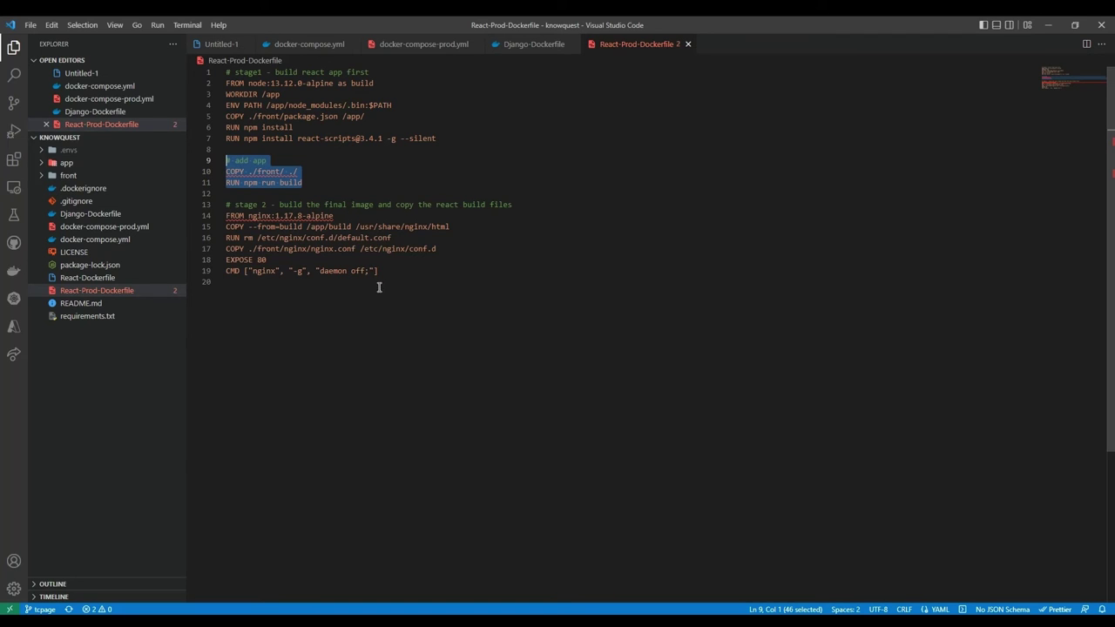
drag(380, 270, 223, 205)
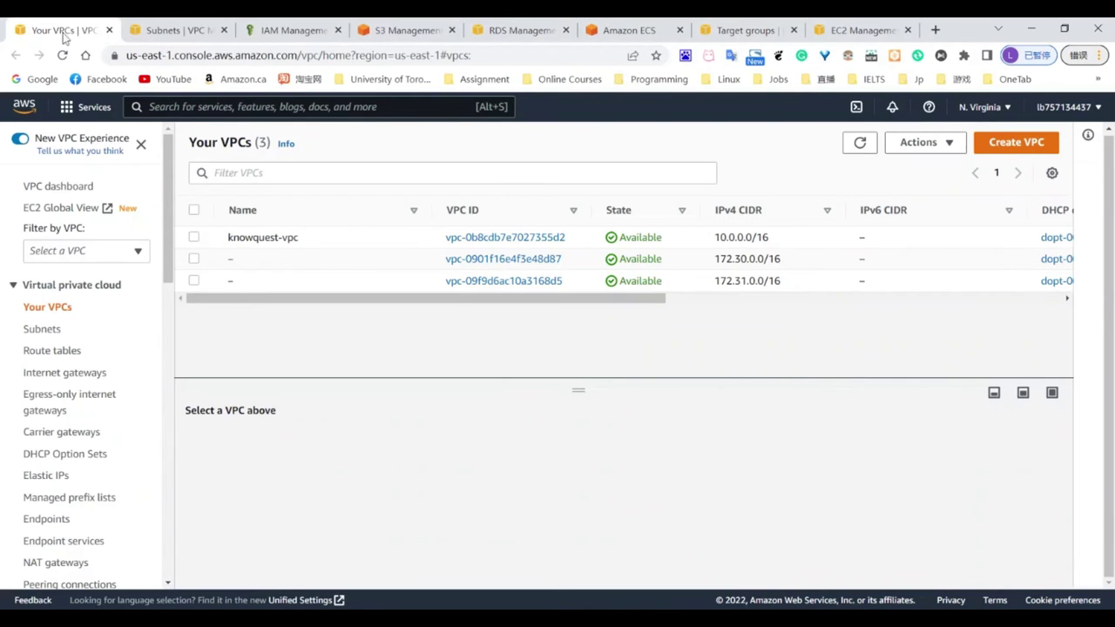
- Check the subnets of knowquest-vpc, then move to the S3 buckets list
click(172, 35)
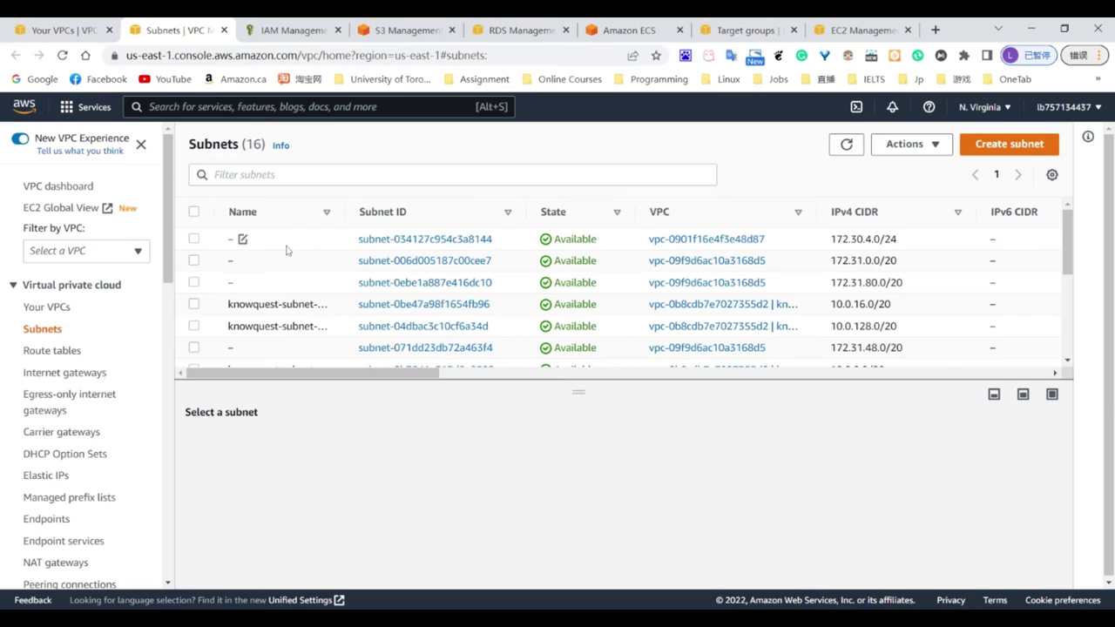
click(413, 31)
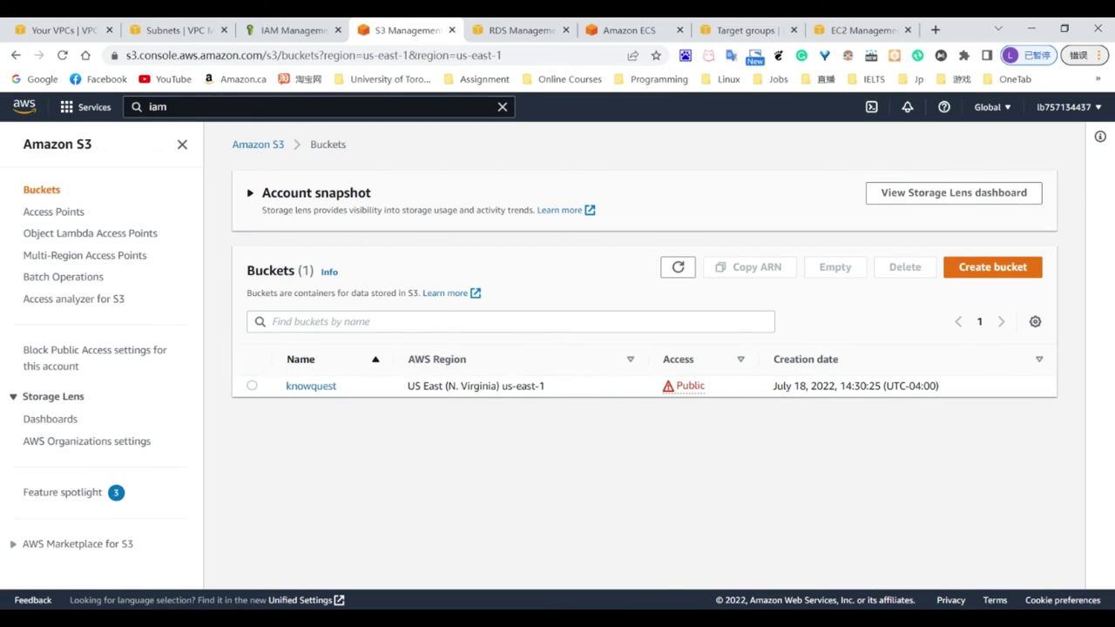
- Check django-user's AmazonS3FullAccess permission and its active access key, then go back to S3
click(283, 33)
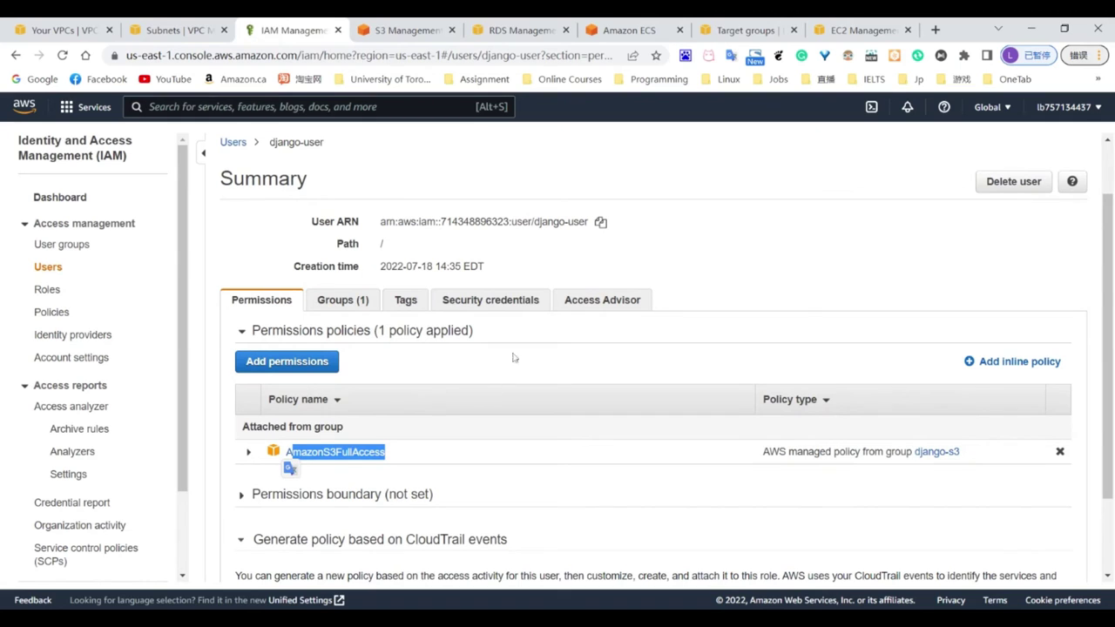
click(505, 303)
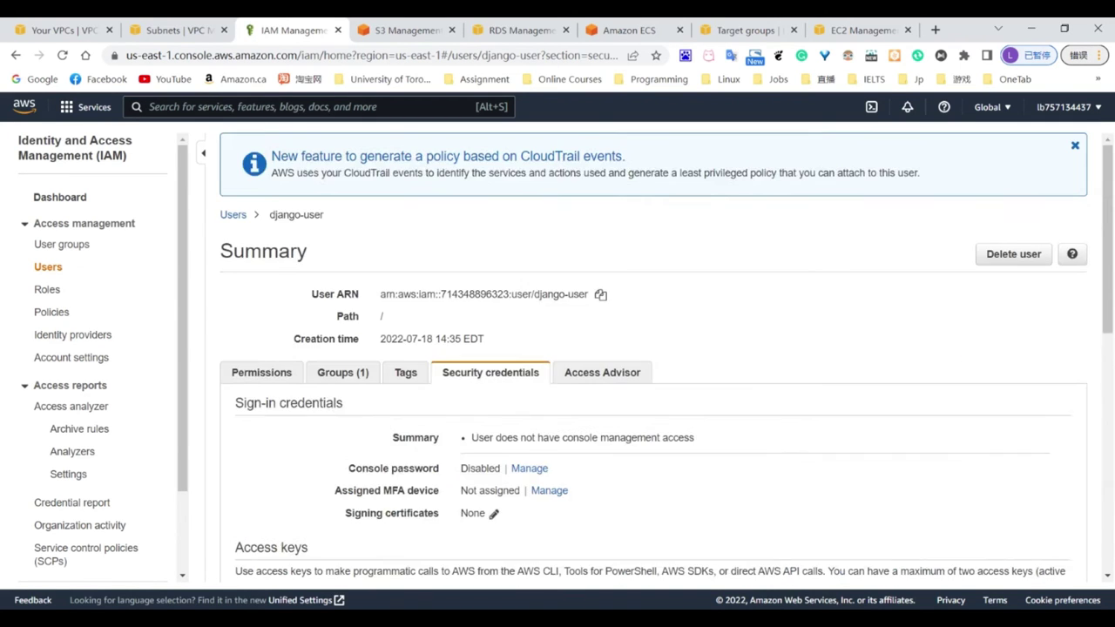
scroll(505, 305, down, 5)
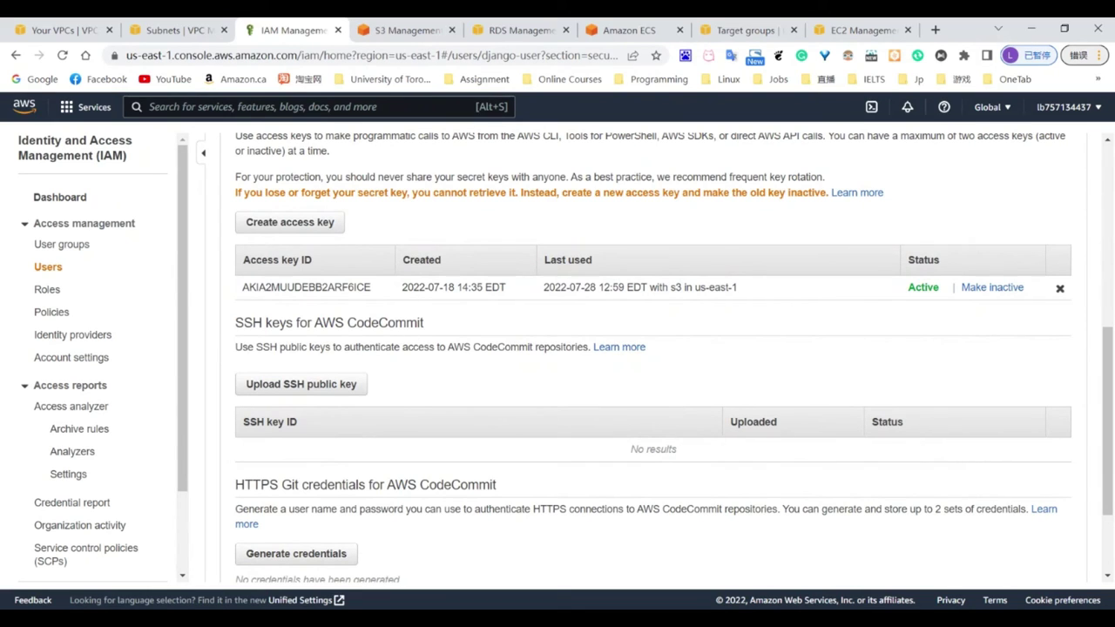
click(406, 29)
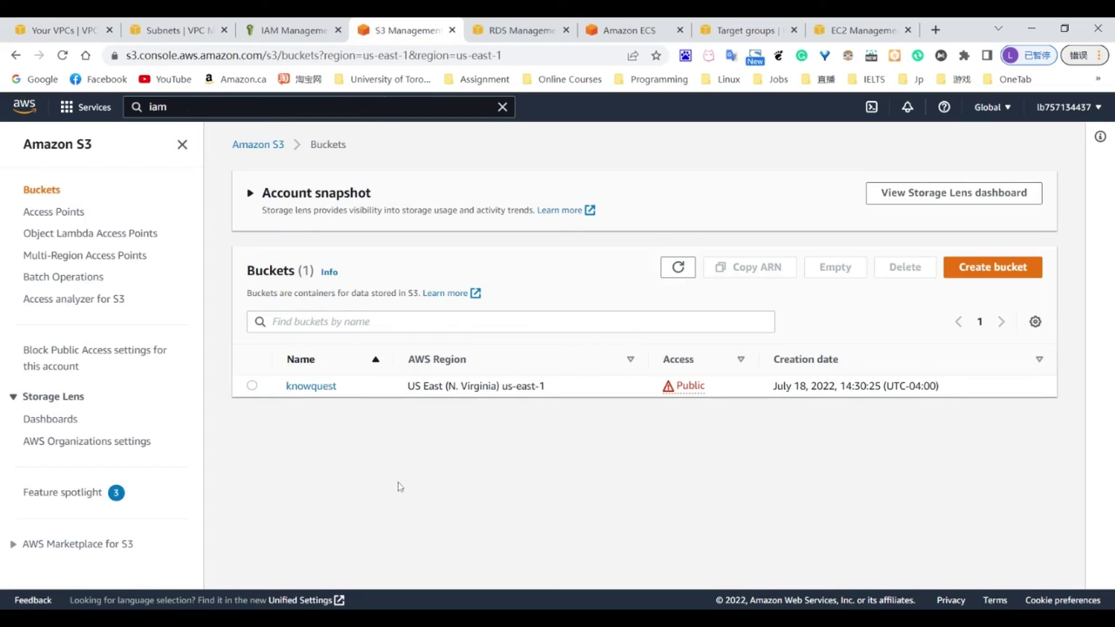
- Inspect the knowquest bucket's public access, its bucket policy and media/ folder, then go to RDS
click(306, 386)
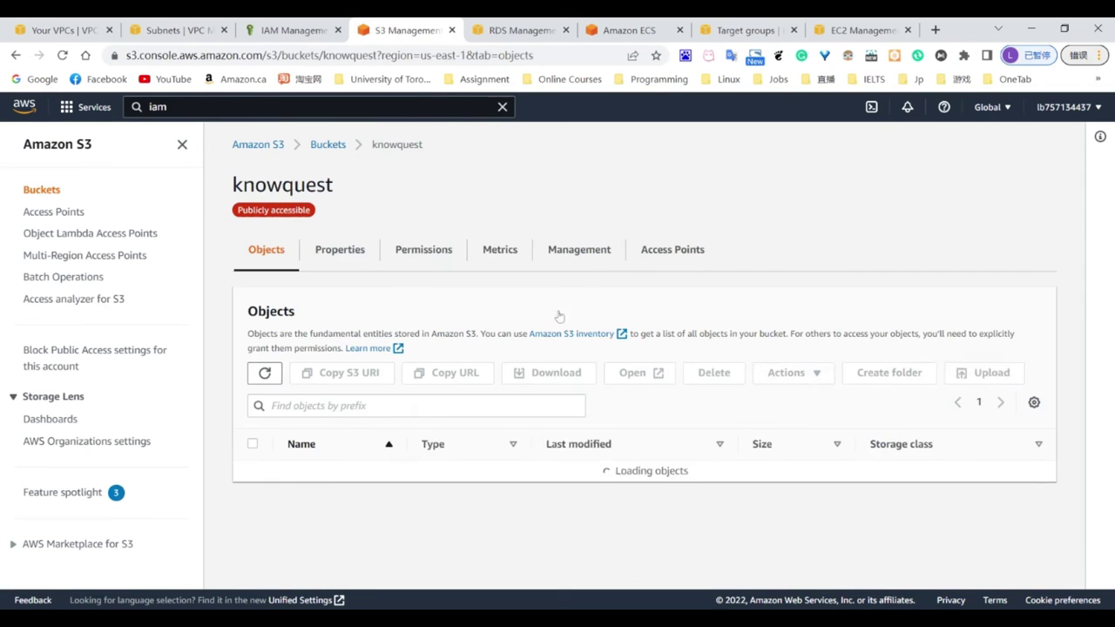
click(425, 251)
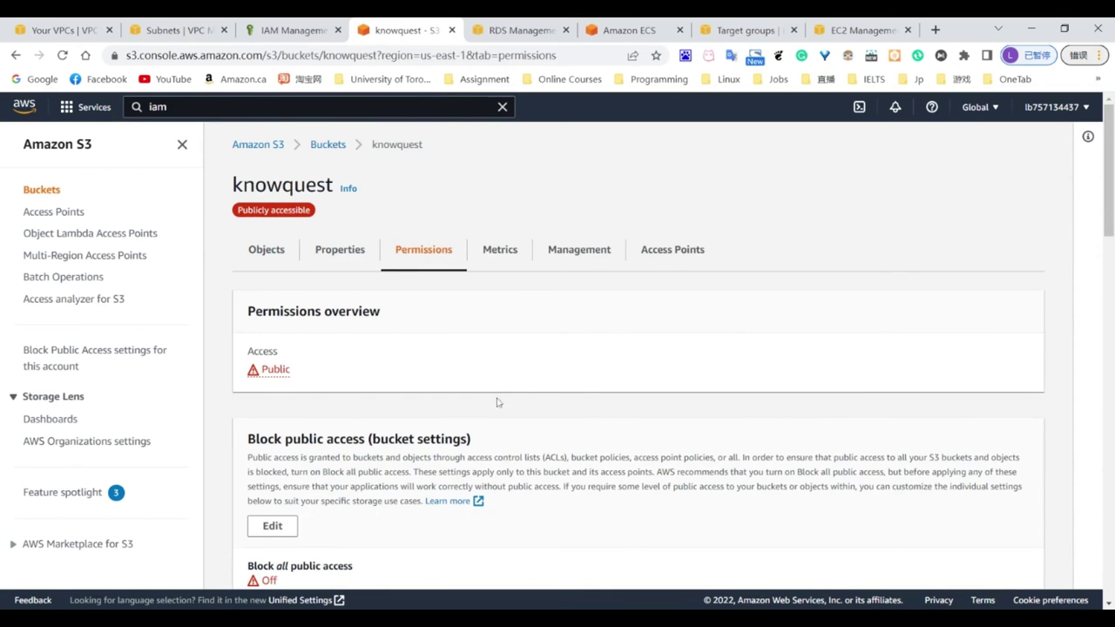
scroll(563, 499, down, 4)
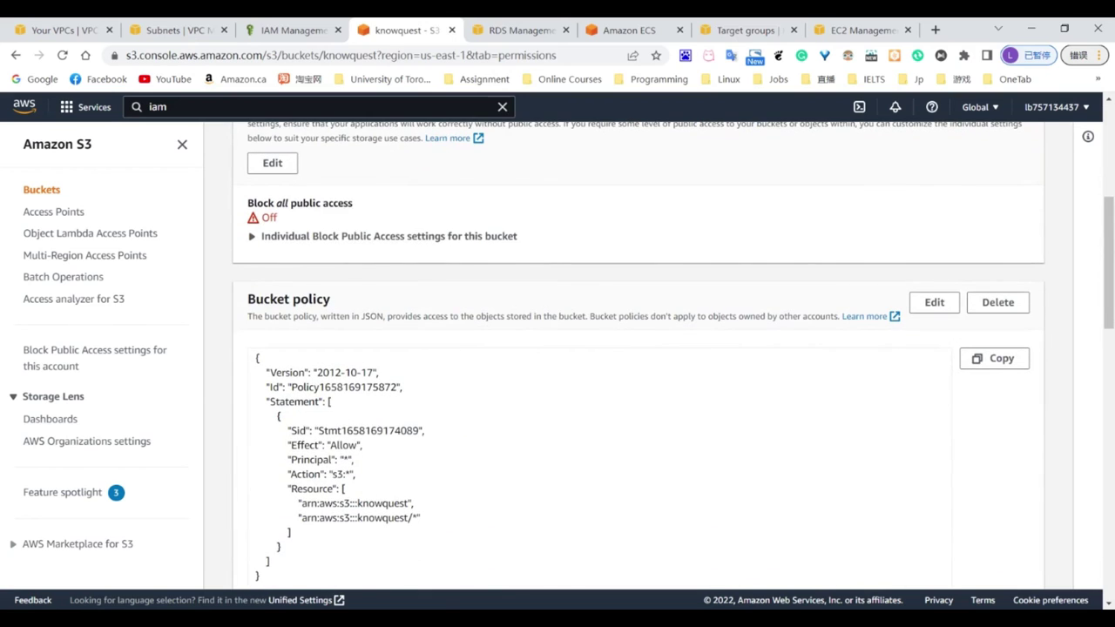
scroll(256, 251, up, 4)
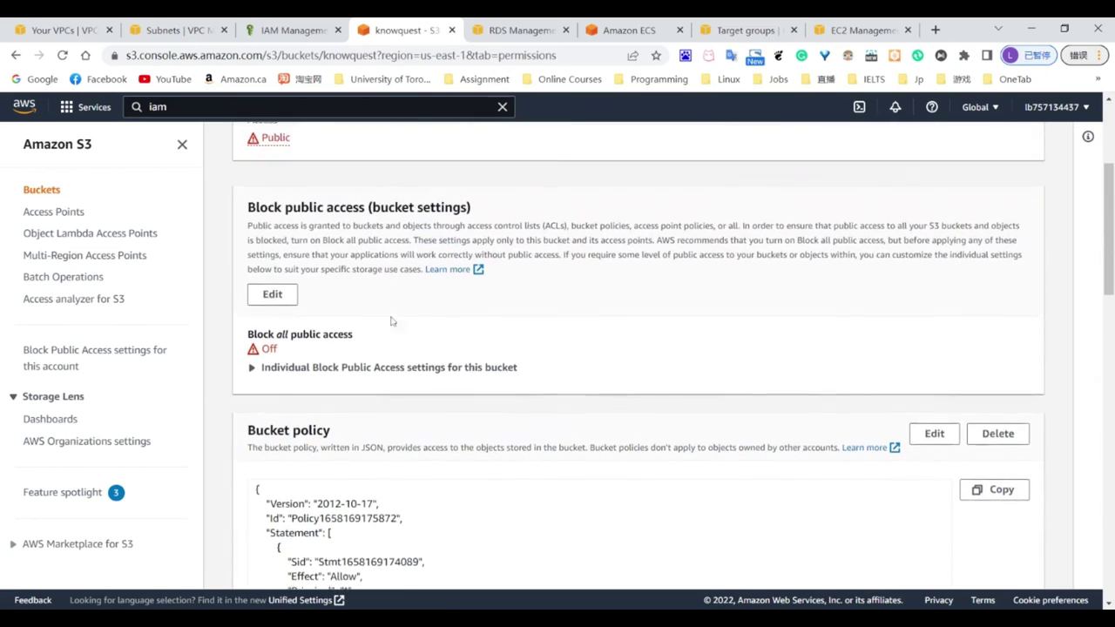
click(280, 252)
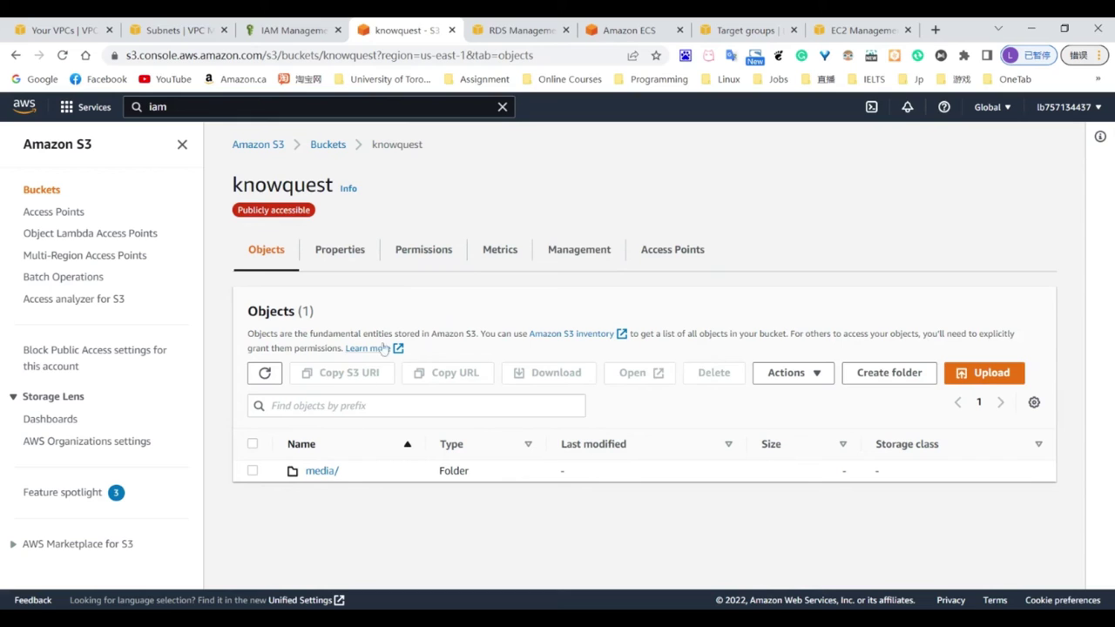
click(522, 30)
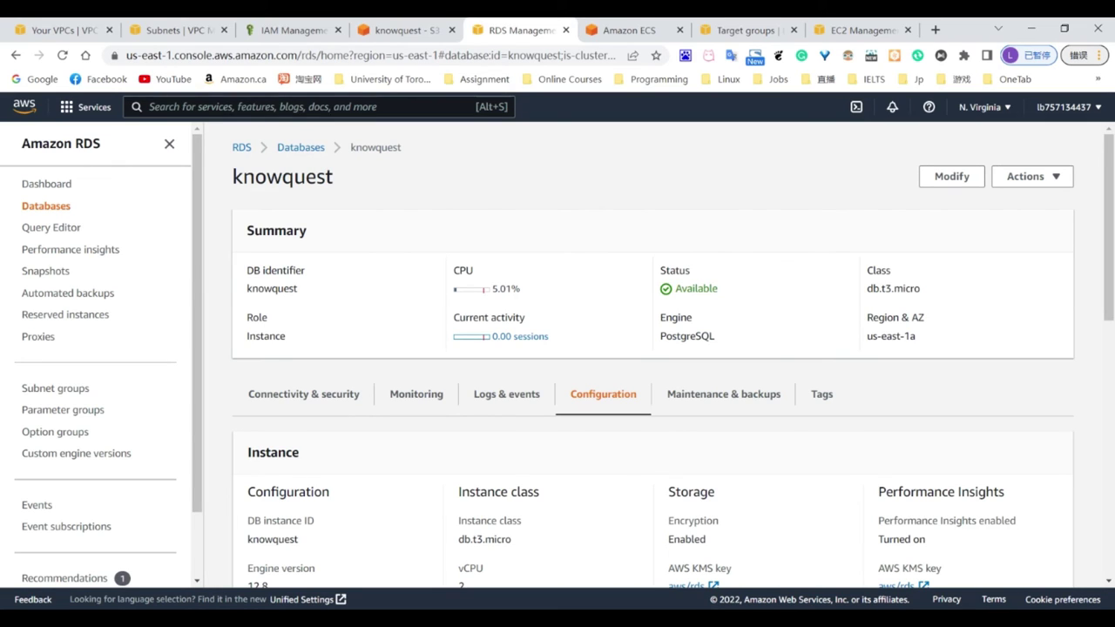
- Check the knowquest database's endpoint, port 5432 and VPC, then go to the ECS clusters page
click(322, 397)
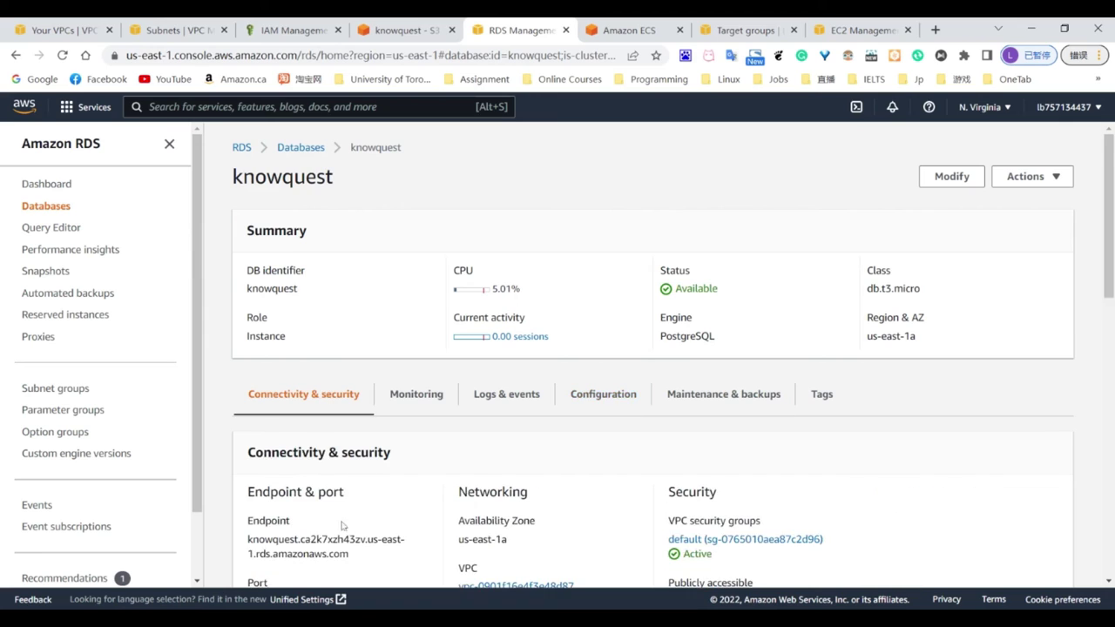
scroll(341, 525, down, 1)
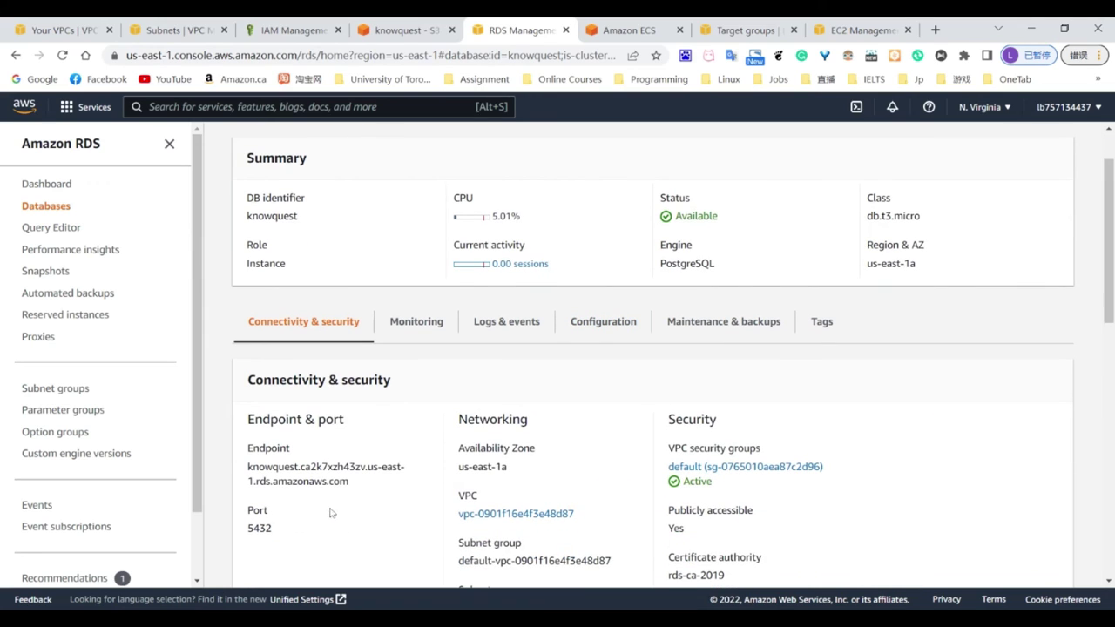
click(624, 22)
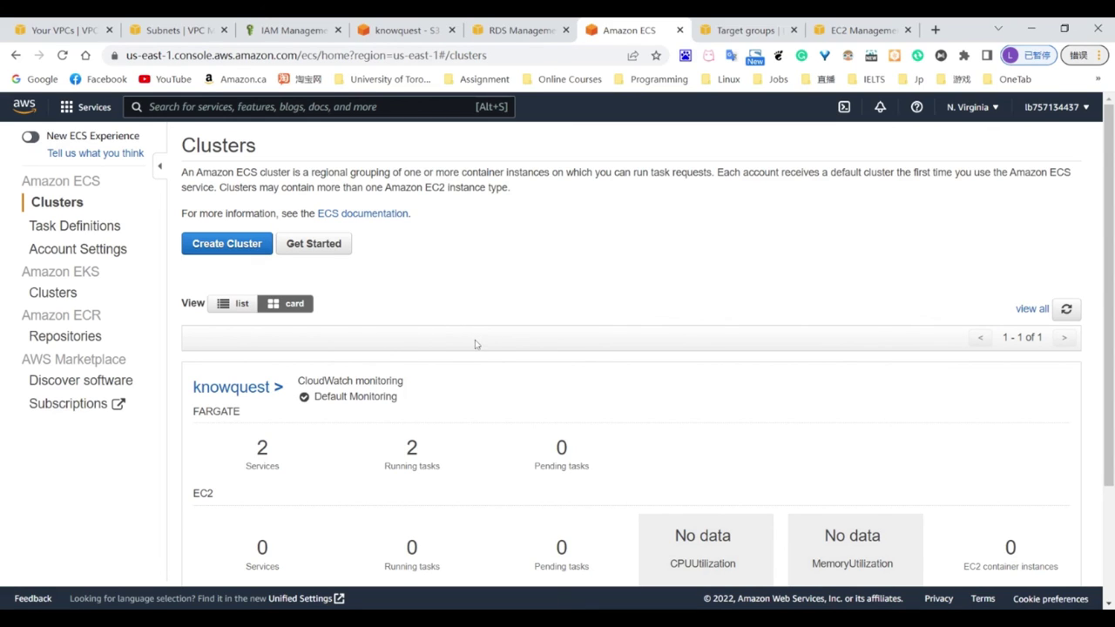
- Open the first running task in the knowquest cluster and view its logs, then go to Target groups
click(251, 392)
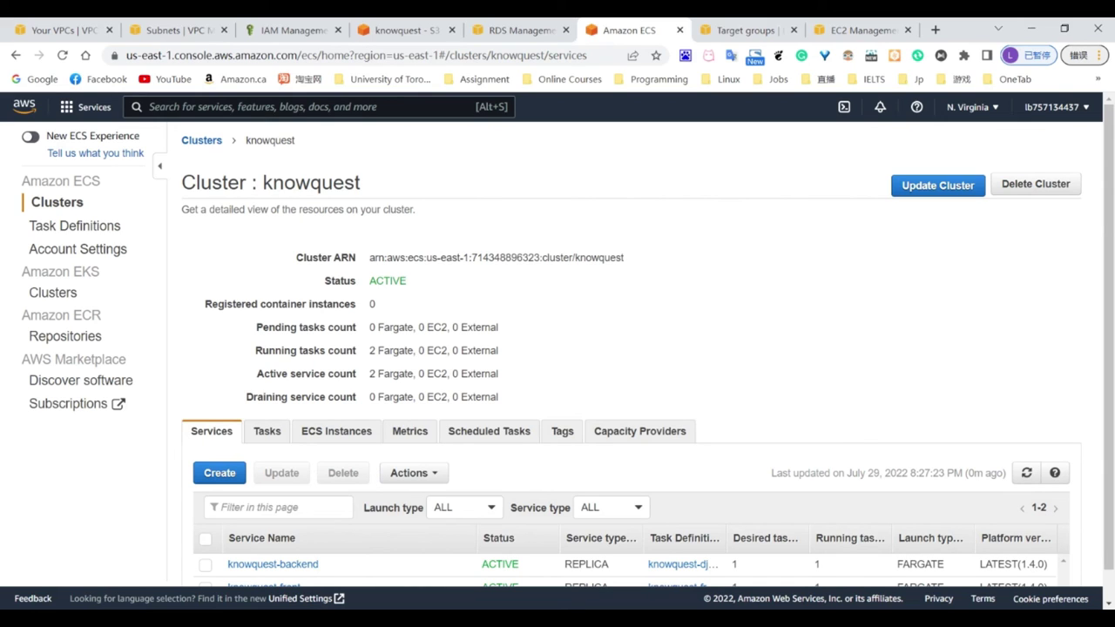
click(266, 431)
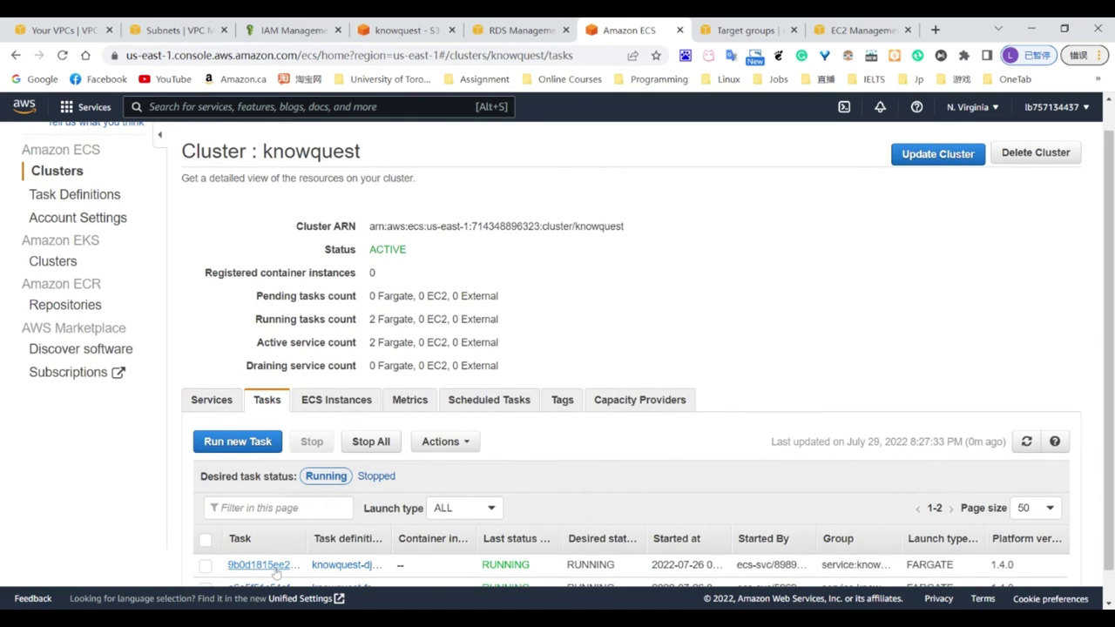
click(275, 567)
click(299, 174)
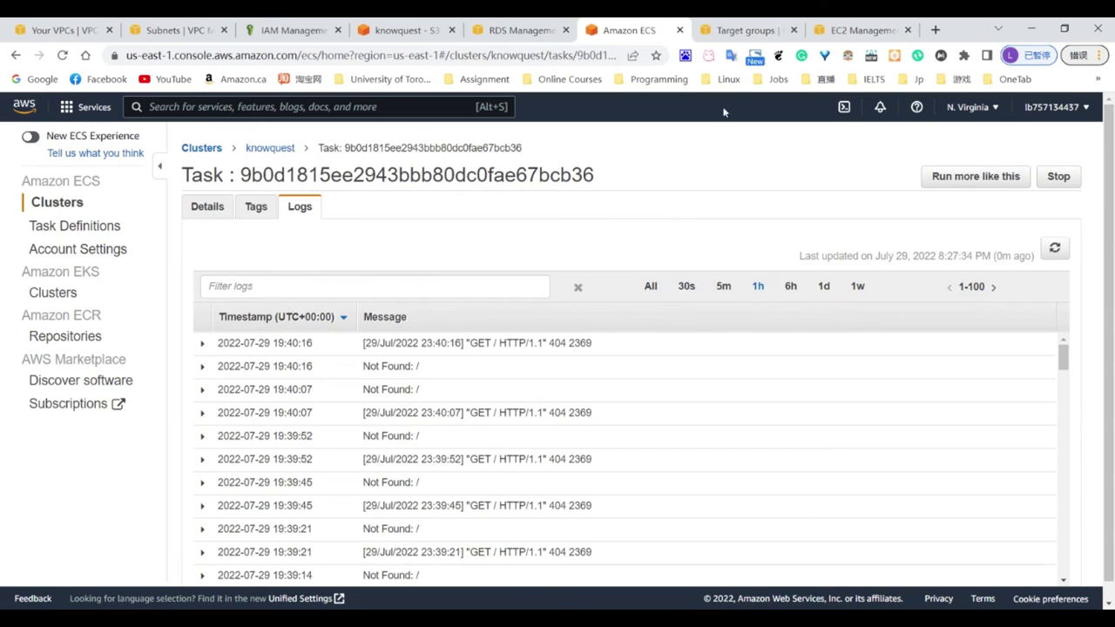
click(747, 31)
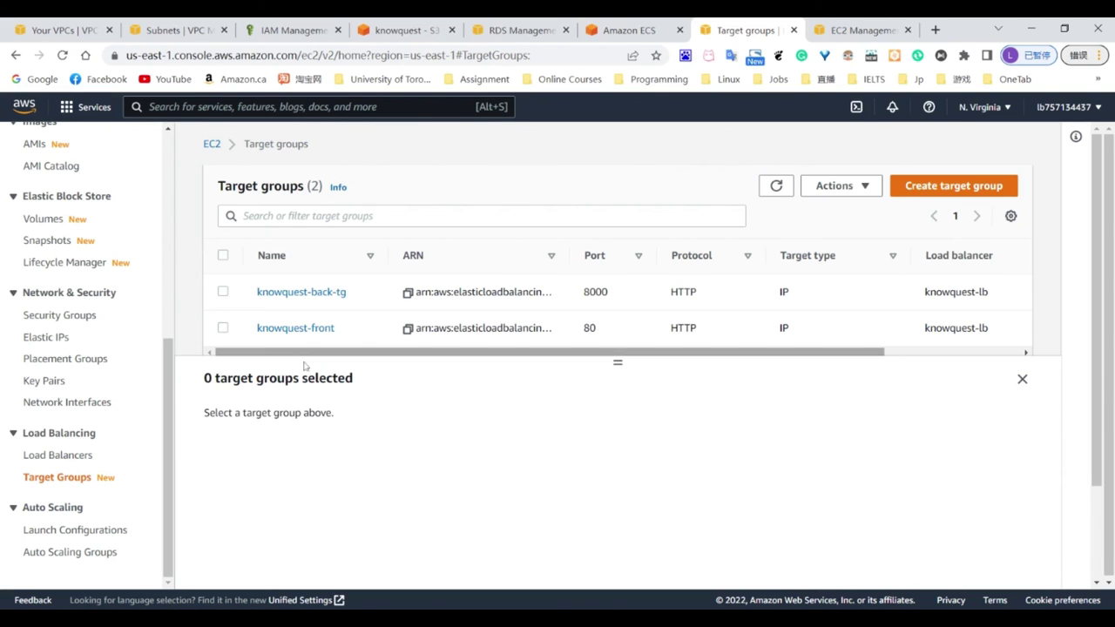
- Confirm knowquest-front has 1 healthy and 0 unhealthy targets, then view the knowquest-lb load balancer
click(295, 328)
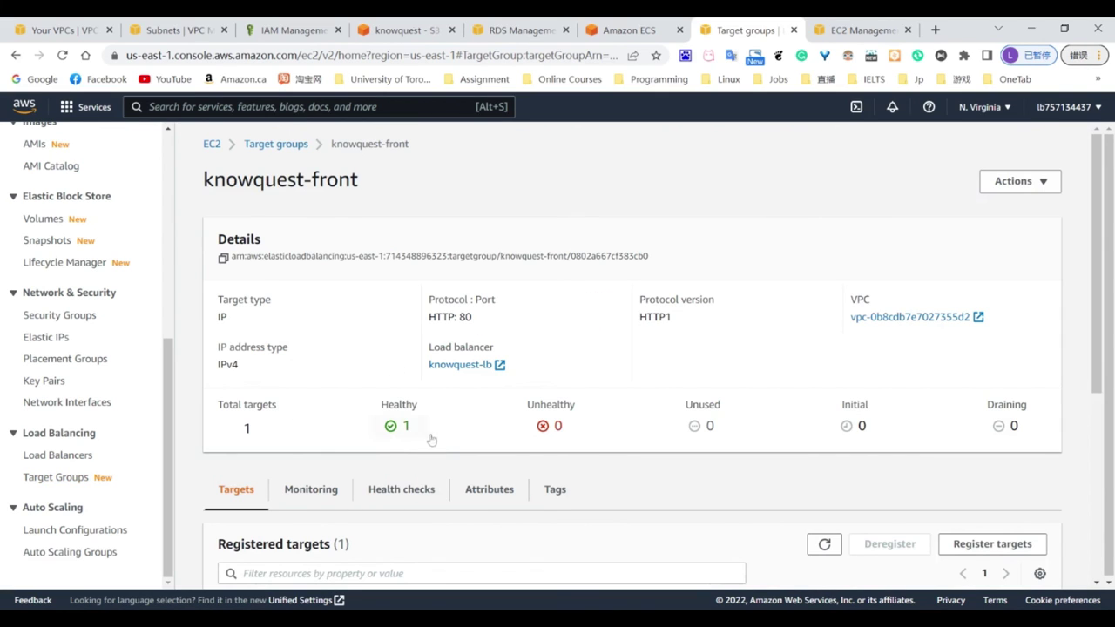
drag(602, 439, 570, 427)
click(818, 35)
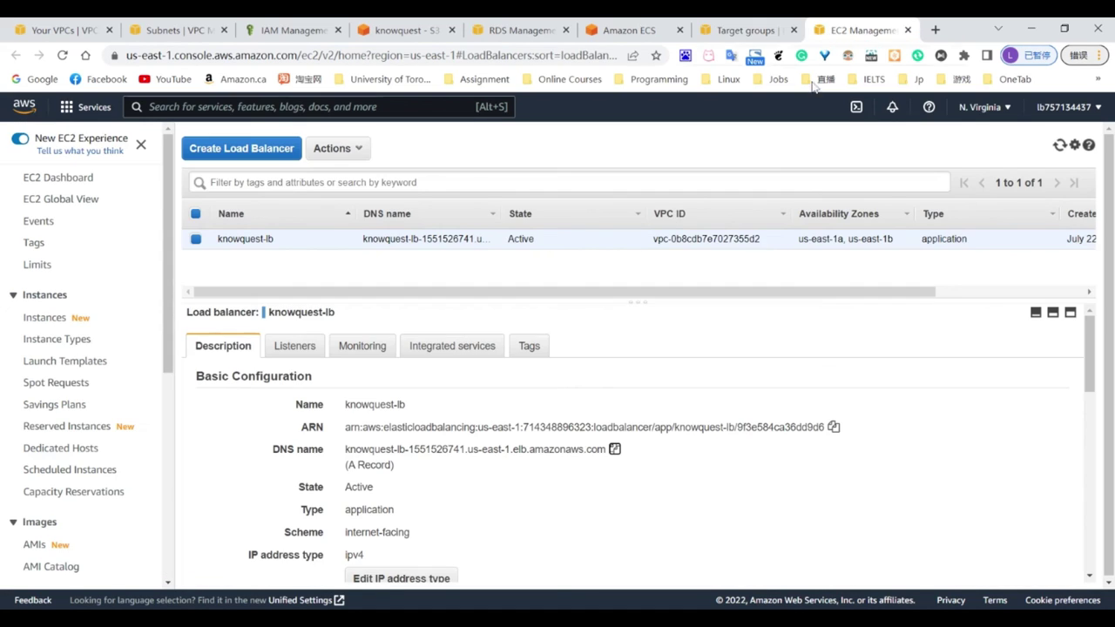